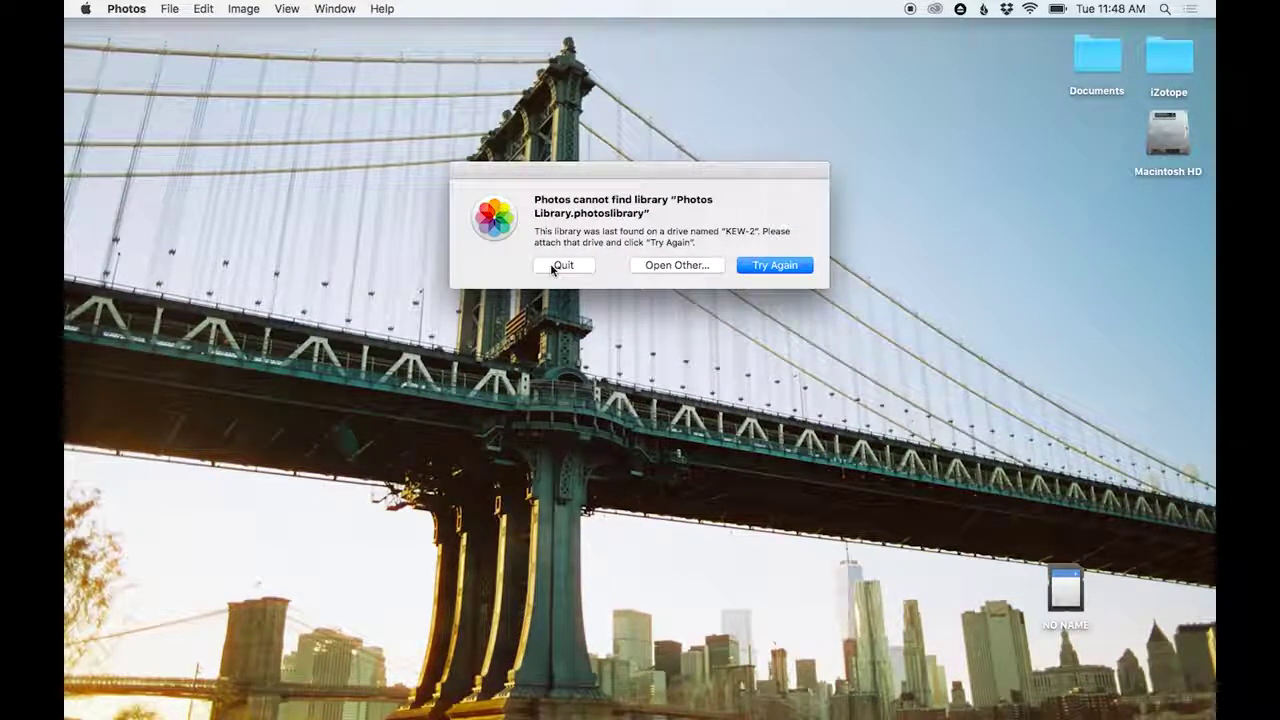
Step: Dismiss the missing-library warning and quit Photos
{"action": "left_click", "coordinate": [563, 265]}
Step: Open the NO NAME card's DCIM > Camera folder in Finder
{"action": "left_click_drag", "start_coordinate": [1066, 592], "coordinate": [1175, 228]}
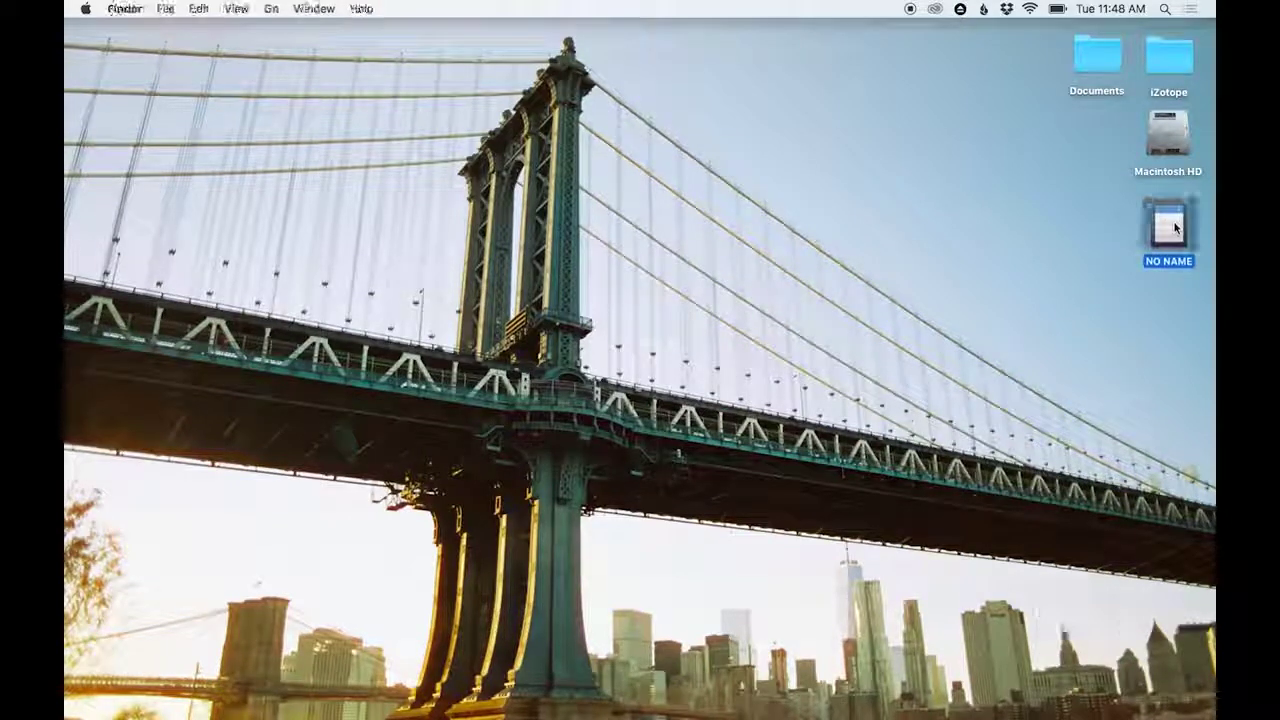
{"action": "double_click", "coordinate": [1172, 228]}
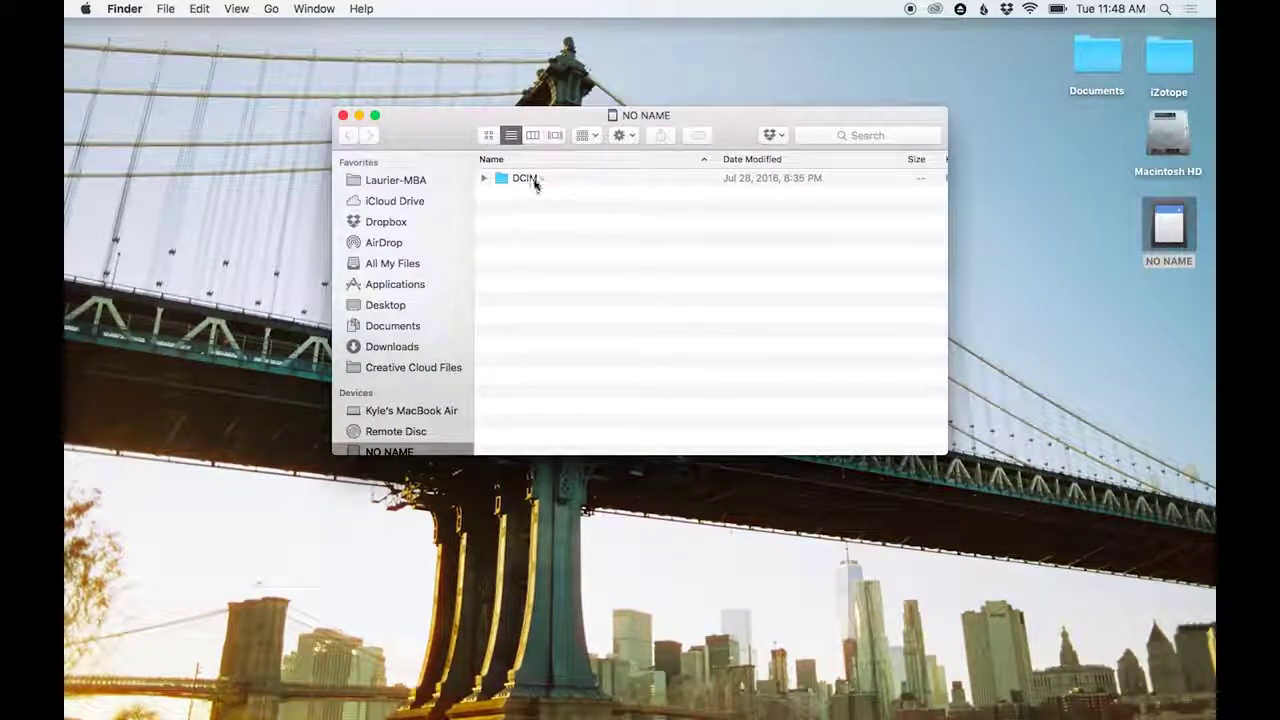
{"action": "double_click", "coordinate": [533, 181]}
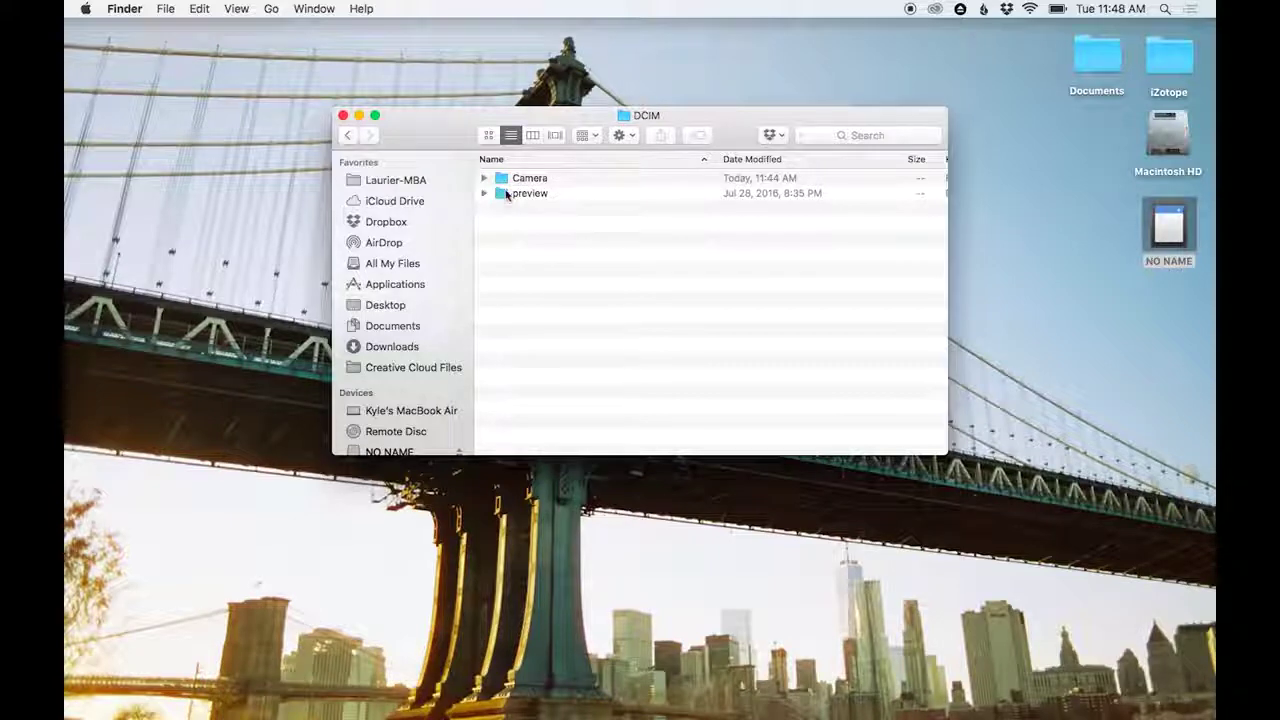
{"action": "double_click", "coordinate": [521, 179]}
{"action": "left_click_drag", "start_coordinate": [723, 120], "coordinate": [677, 126]}
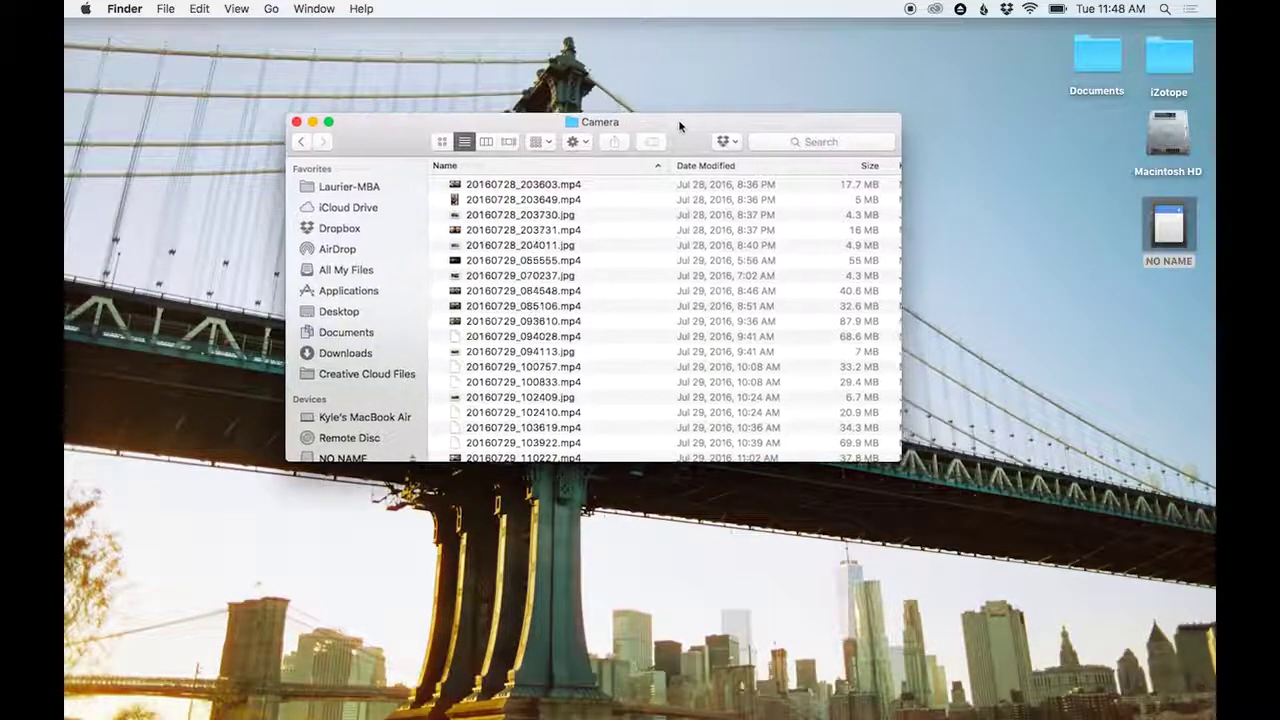
Step: Quick Look 20160729_100757.mp4 and 20160729_094113.jpg, leaving the clip selected
{"action": "scroll", "coordinate": [560, 330], "scroll_direction": "down", "scroll_amount": 2}
{"action": "scroll", "coordinate": [560, 330], "scroll_direction": "up", "scroll_amount": 2}
{"action": "left_click", "coordinate": [537, 367]}
{"action": "key", "text": "space"}
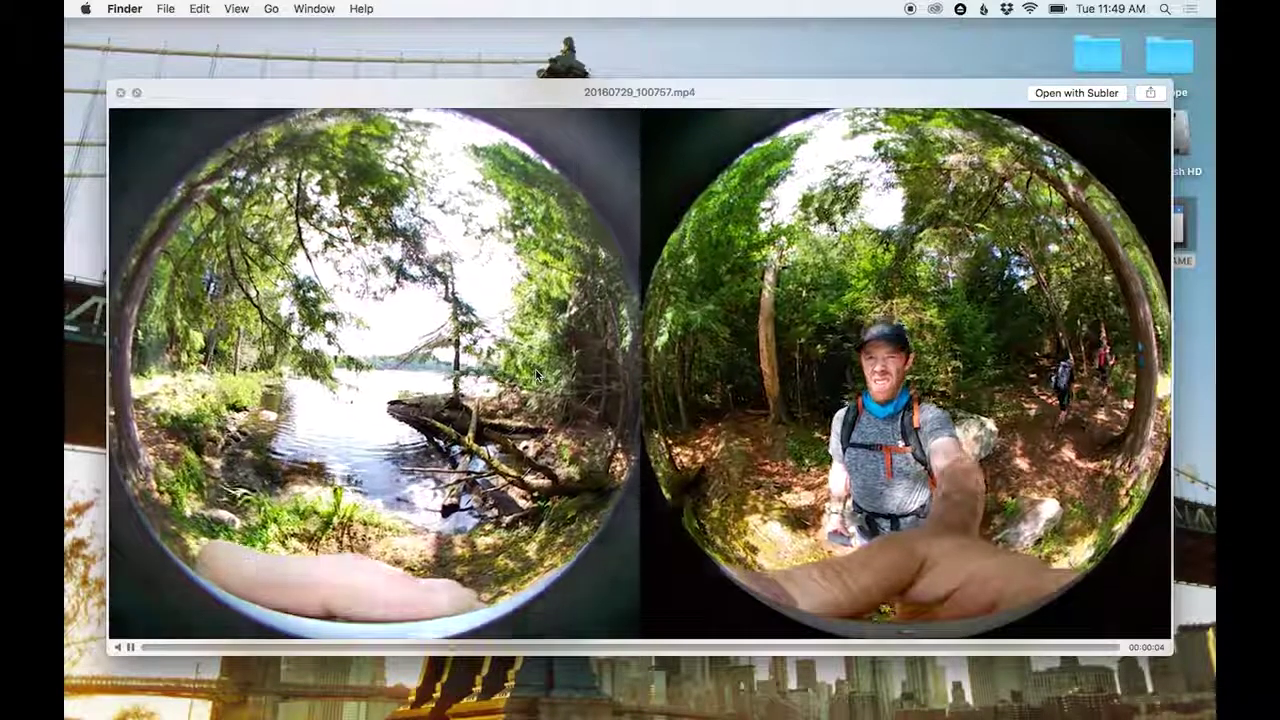
{"action": "key", "text": "space"}
{"action": "left_click", "coordinate": [535, 348]}
{"action": "key", "text": "space"}
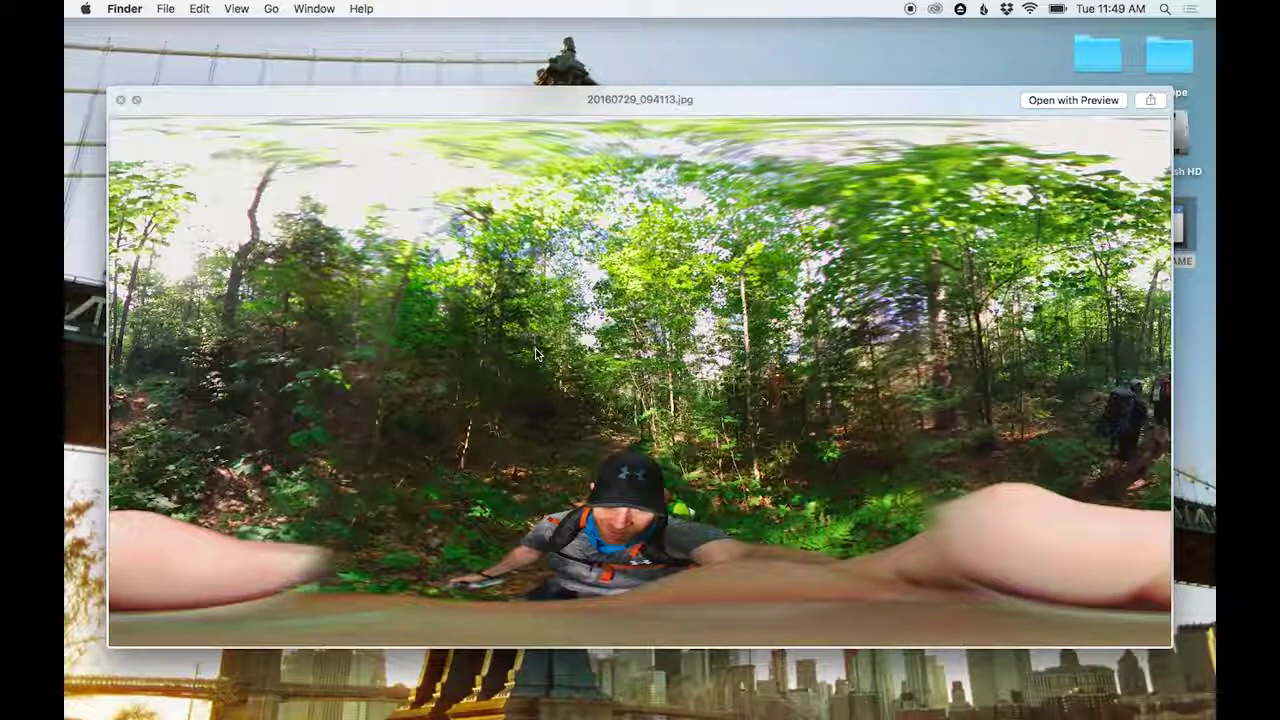
{"action": "key", "text": "space"}
{"action": "key", "text": "Down"}
Step: Launch LG 360 CAM Viewer from Spotlight beside the Camera folder
{"action": "key", "text": "super+space"}
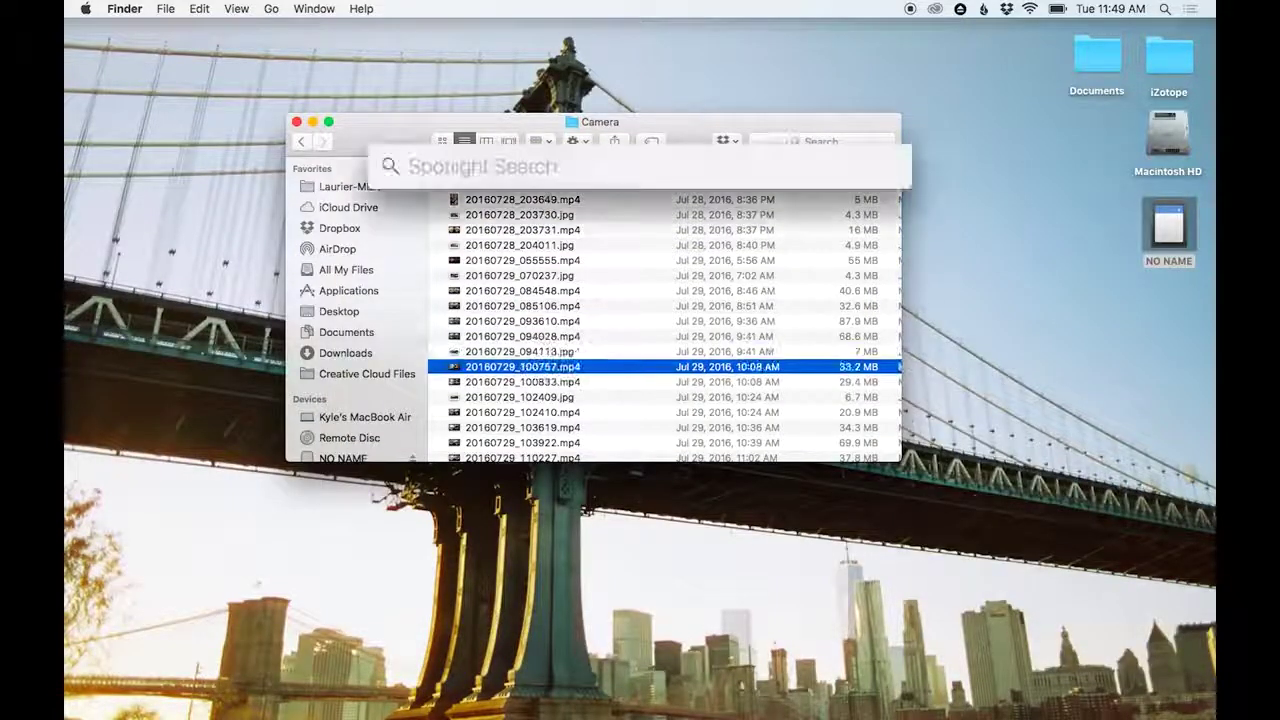
{"action": "type", "text": "lg"}
{"action": "key", "text": "Return"}
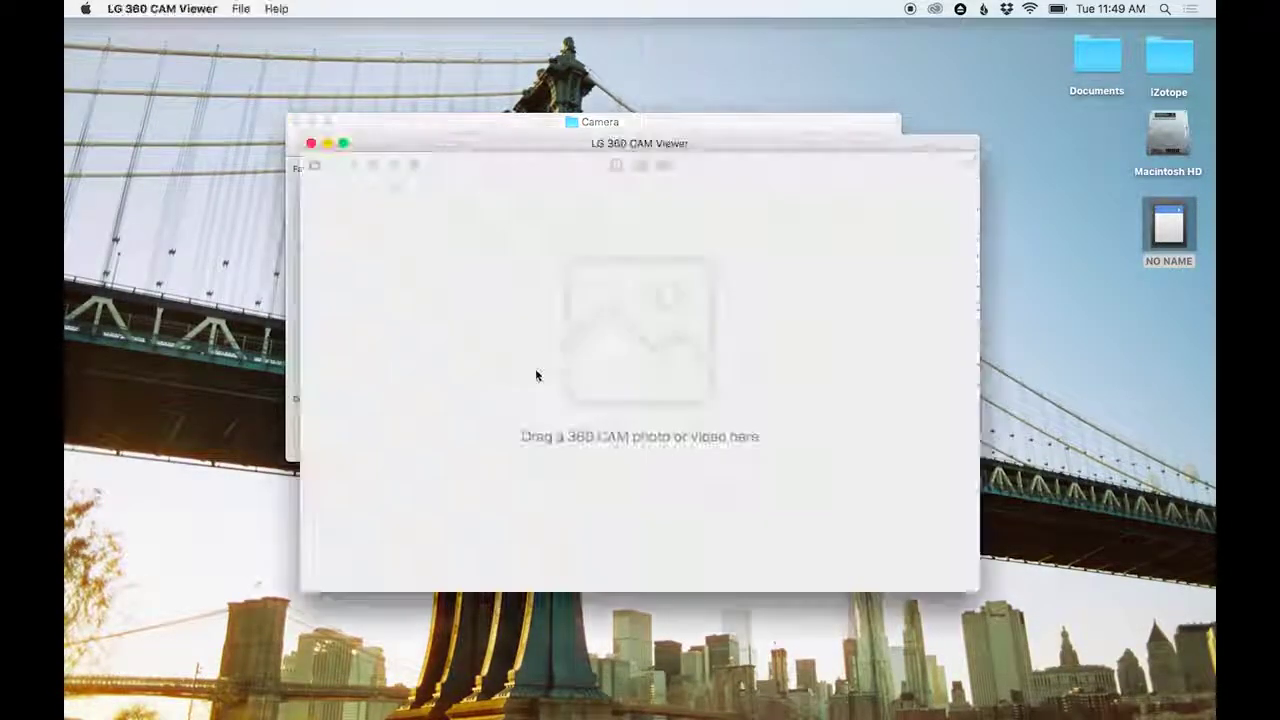
{"action": "left_click_drag", "start_coordinate": [605, 150], "coordinate": [602, 204]}
{"action": "left_click", "coordinate": [674, 144]}
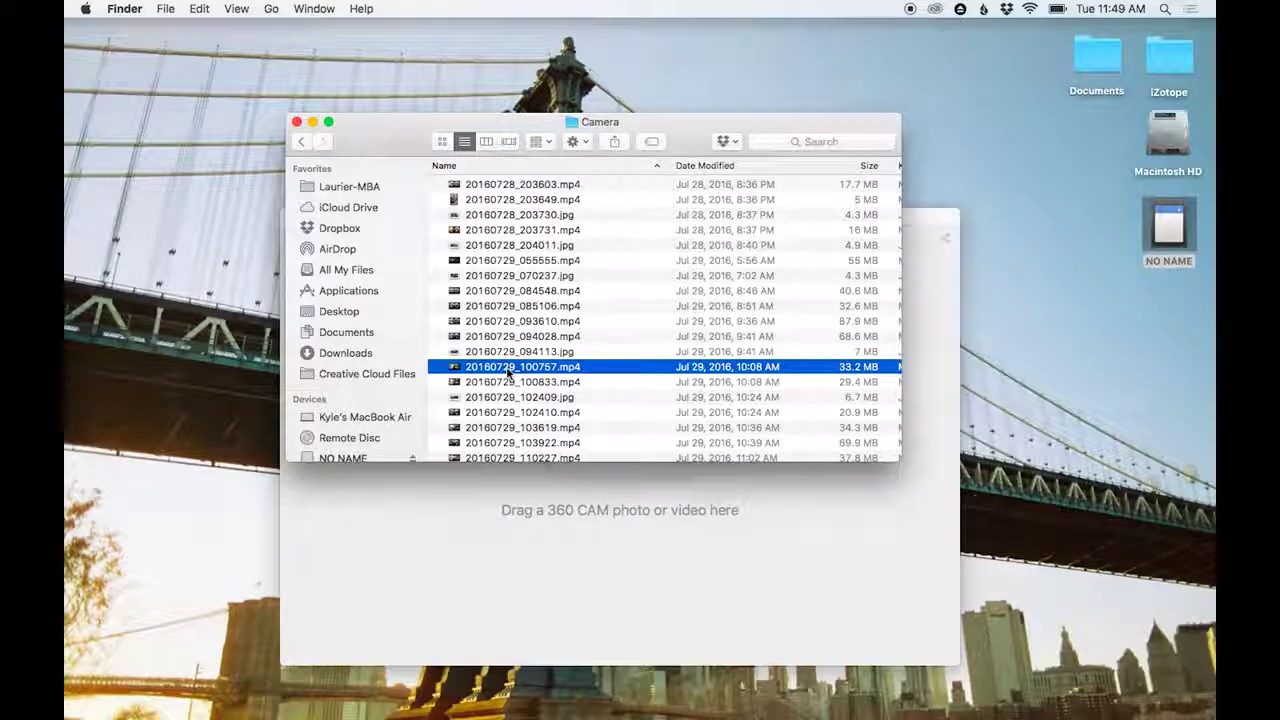
Step: Convert 20160729_100757.mp4 into 20160729_100757_LG360.mp4, then quit the viewer
{"action": "left_click_drag", "start_coordinate": [507, 372], "coordinate": [622, 404]}
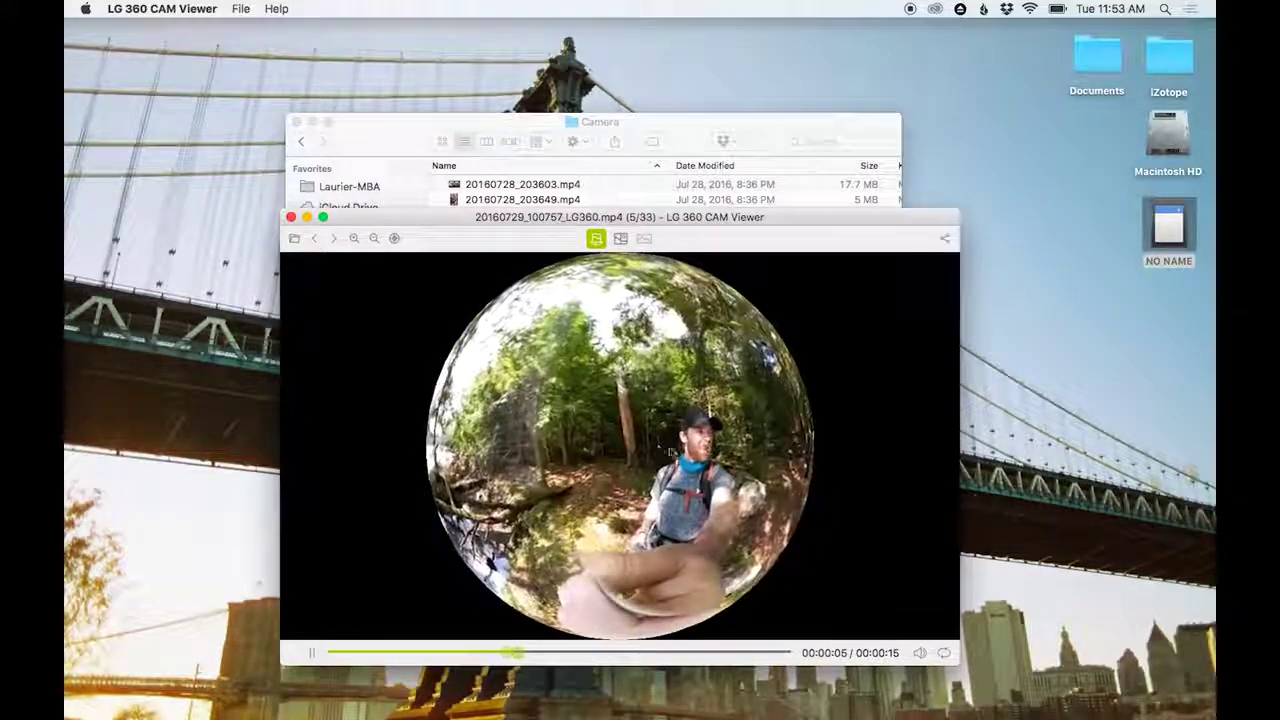
{"action": "left_click_drag", "start_coordinate": [670, 453], "coordinate": [758, 616]}
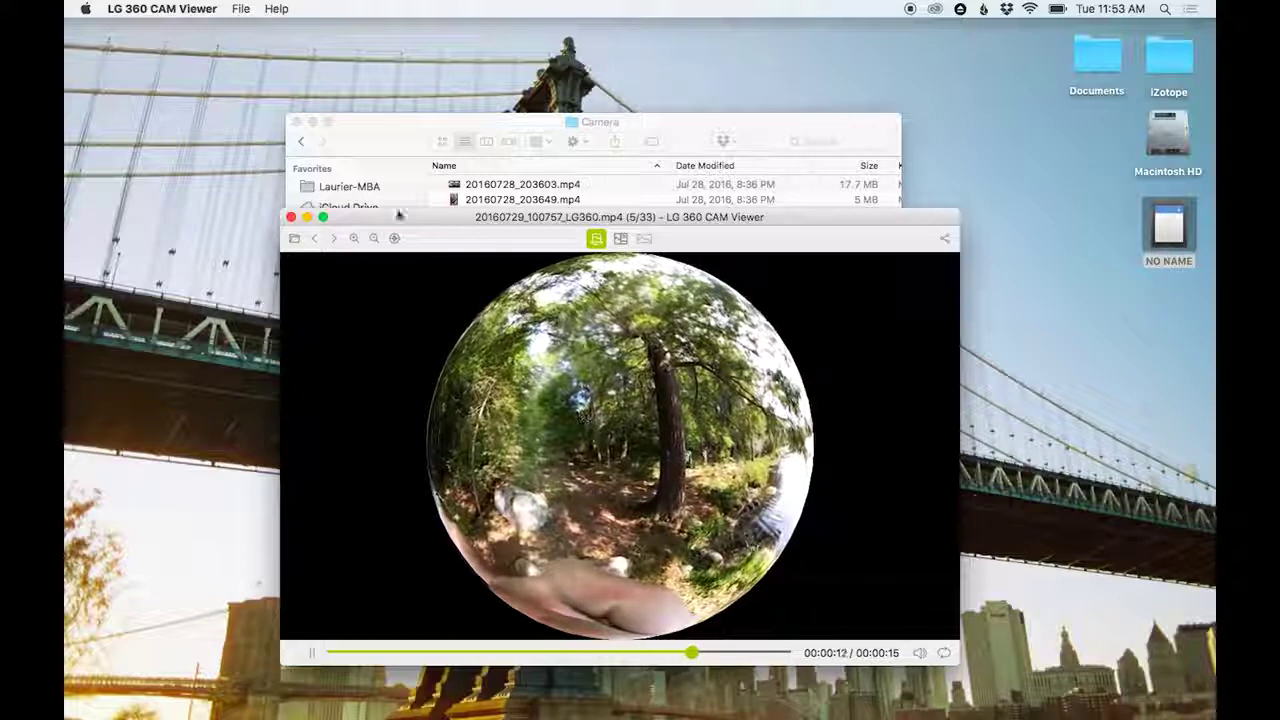
{"action": "key", "text": "super+q"}
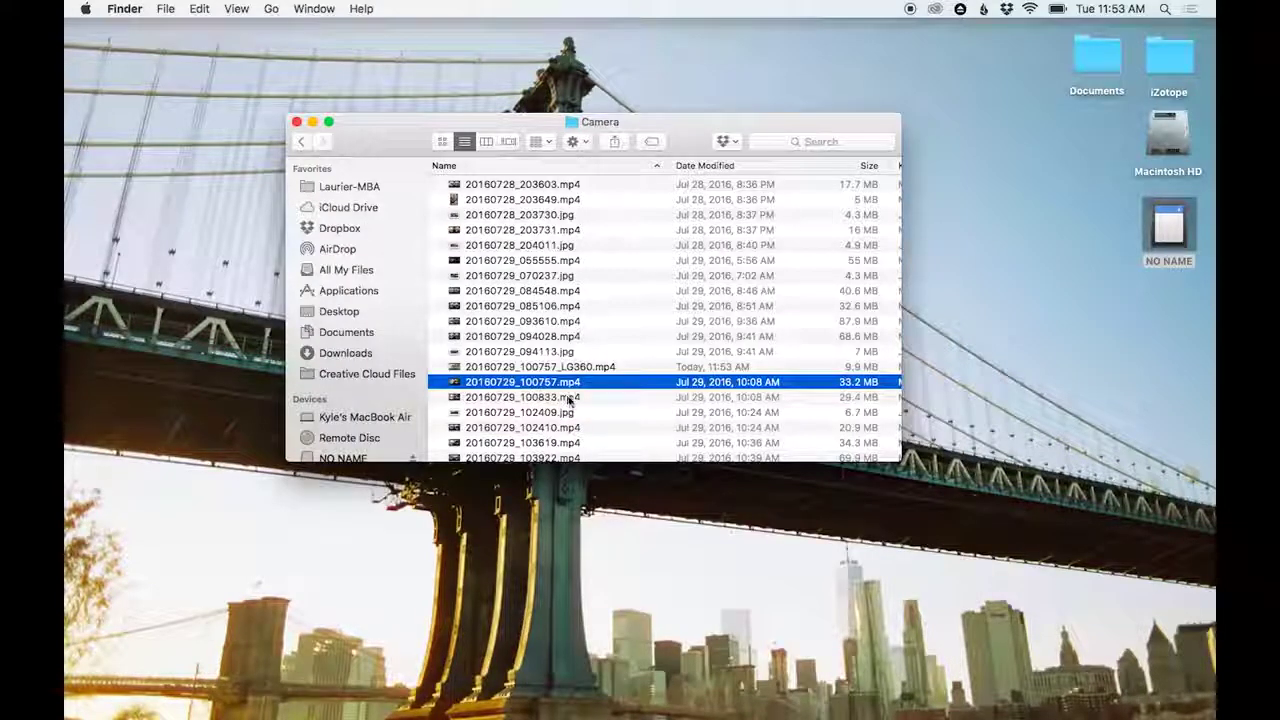
{"action": "left_click", "coordinate": [590, 369]}
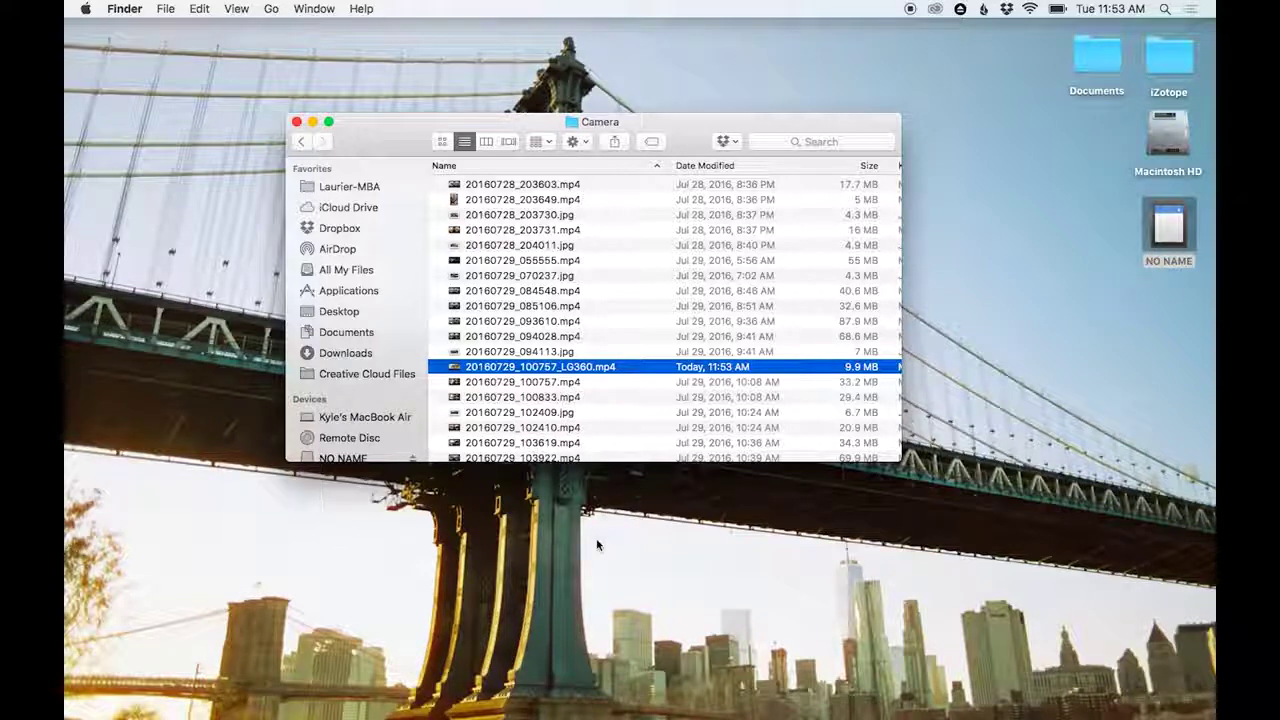
Step: Create a new Premiere project named 360-Test-LG
{"action": "key", "text": "super+Tab"}
{"action": "key", "text": "Tab"}
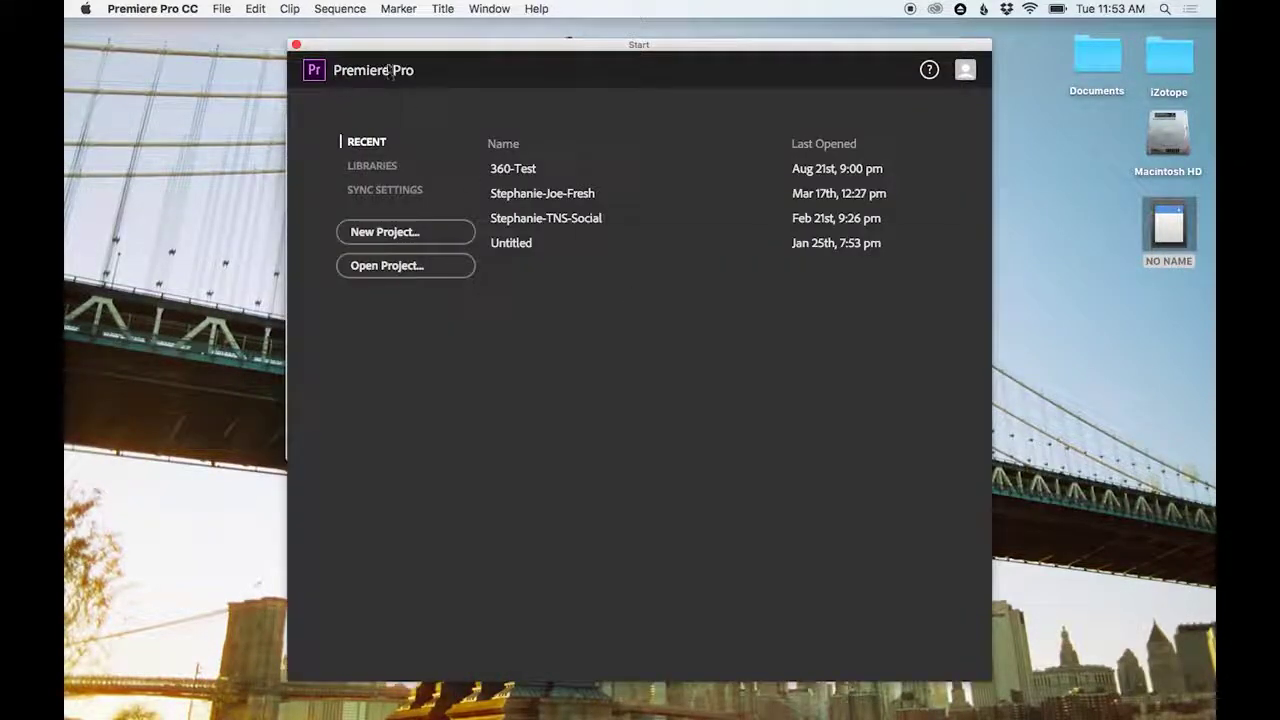
{"action": "left_click", "coordinate": [407, 231]}
{"action": "type", "text": "36"}
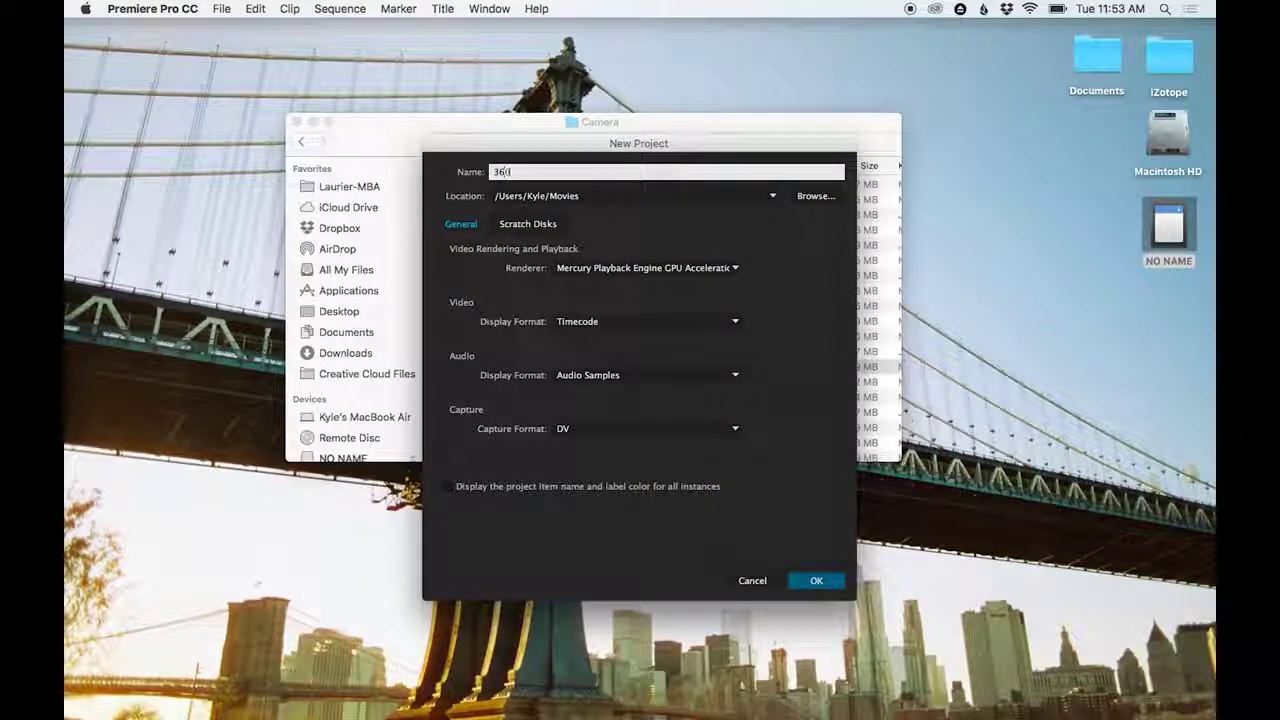
{"action": "type", "text": "0-Test-LG"}
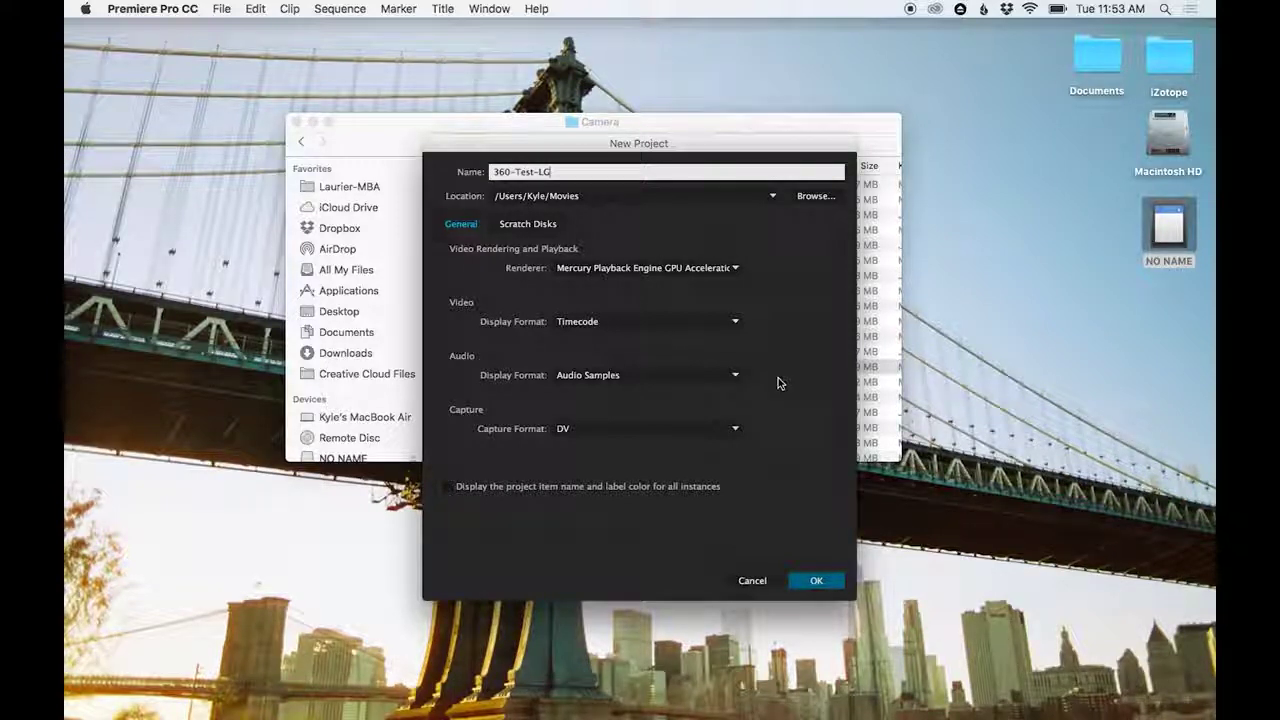
{"action": "left_click", "coordinate": [816, 580]}
Step: Import 20160729_100757_LG360.mp4 from the card's Camera folder via Media Browser
{"action": "double_click", "coordinate": [231, 505]}
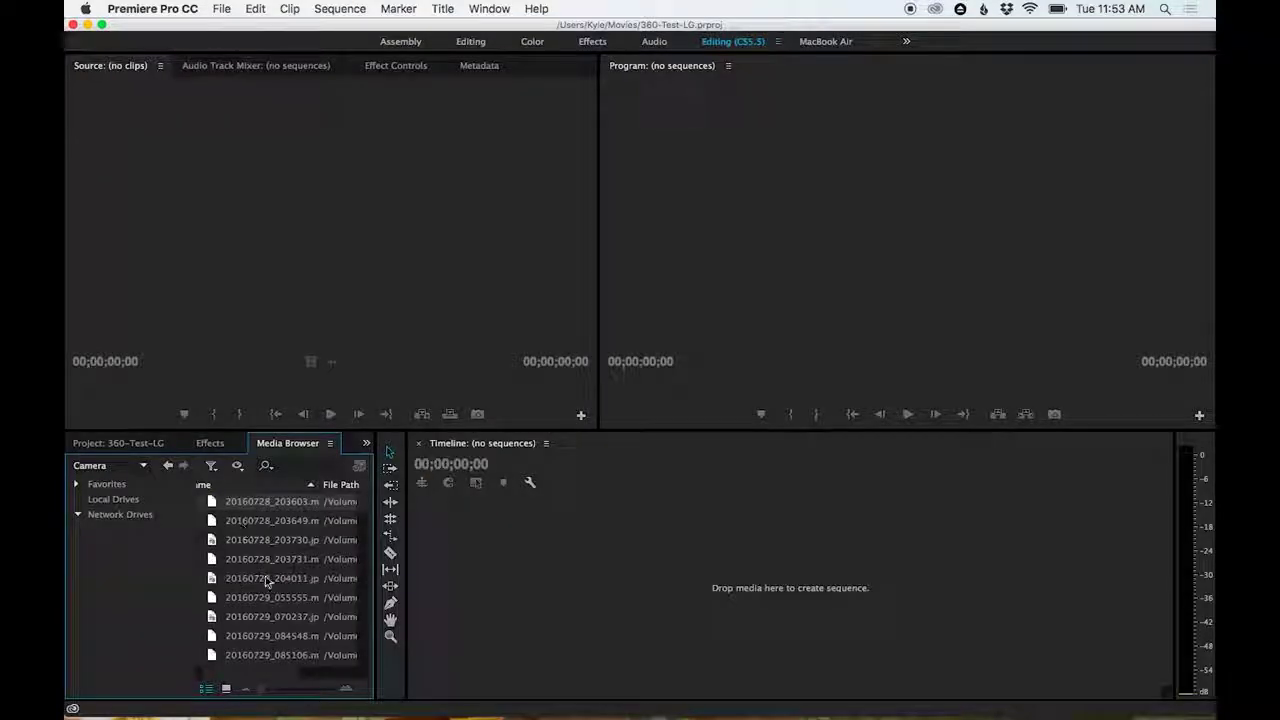
{"action": "scroll", "coordinate": [265, 576], "scroll_direction": "down", "scroll_amount": 5}
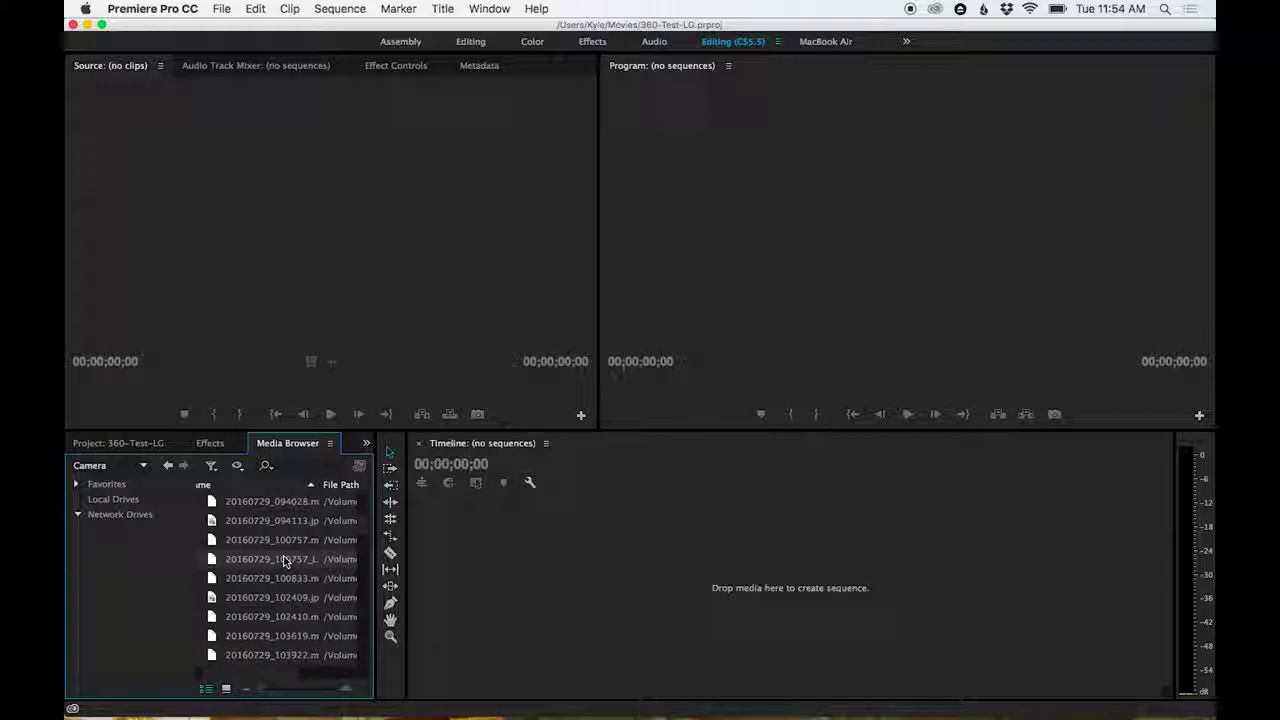
{"action": "left_click_drag", "start_coordinate": [145, 448], "coordinate": [146, 633]}
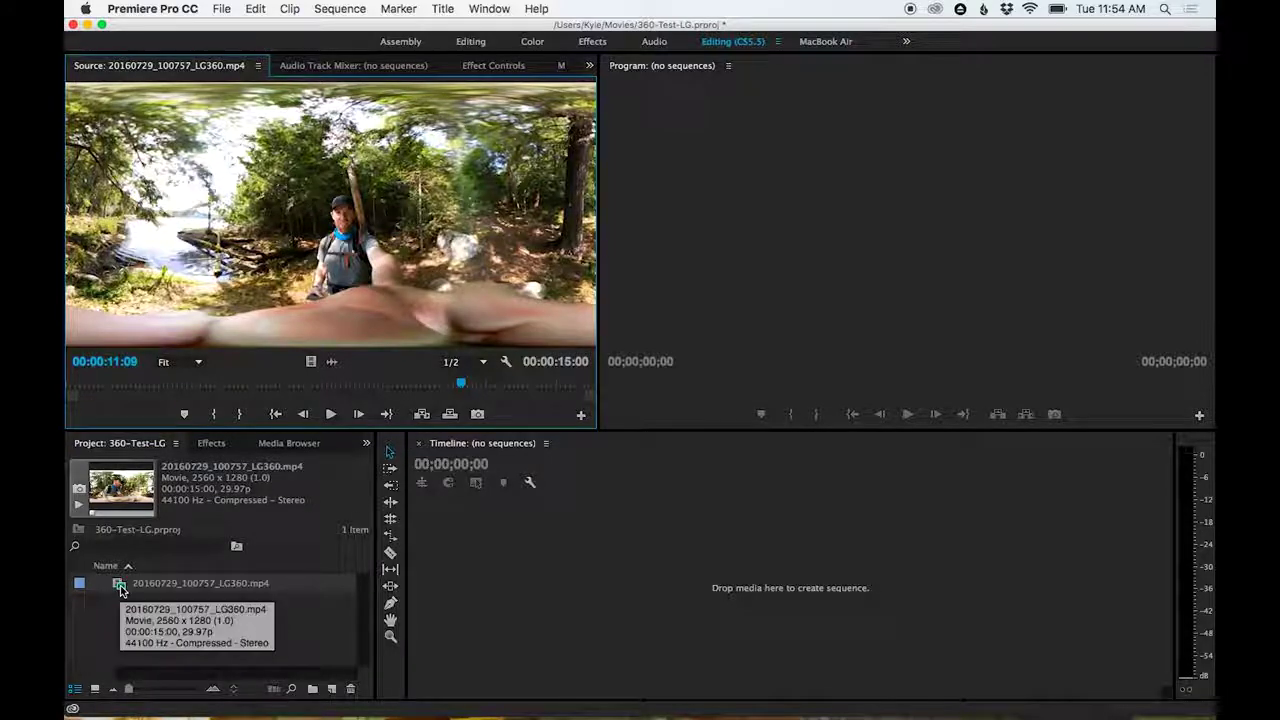
{"action": "left_click_drag", "start_coordinate": [120, 589], "coordinate": [594, 589]}
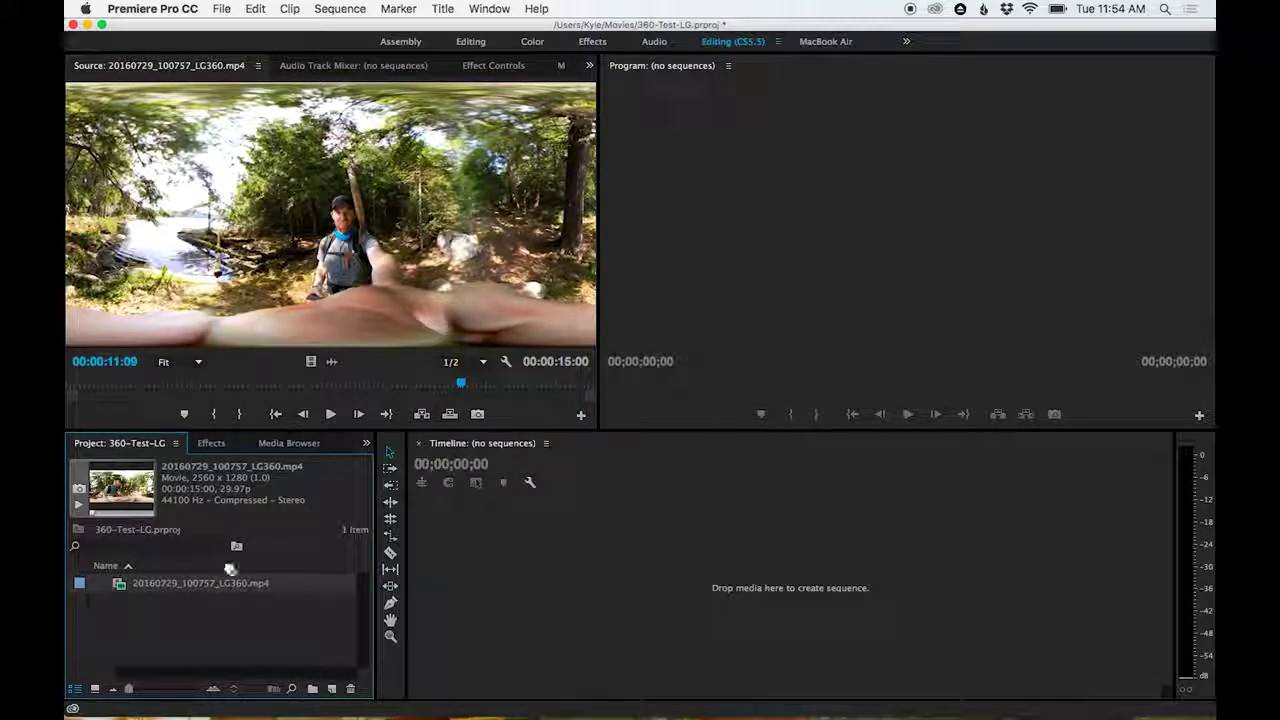
Step: Build a sequence from the LG360 clip, fit it to the timeline, and play and scrub it
{"action": "left_click_drag", "start_coordinate": [509, 545], "coordinate": [509, 545]}
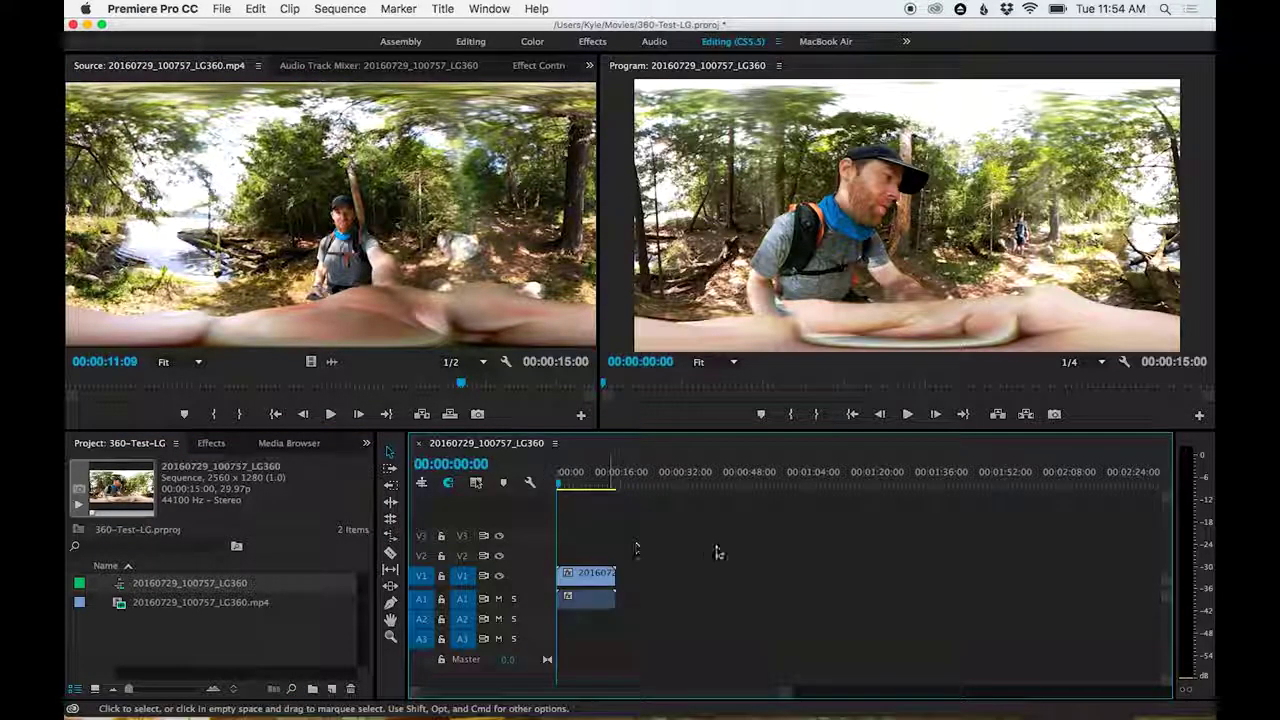
{"action": "key", "text": "="}
{"action": "key", "text": "="}
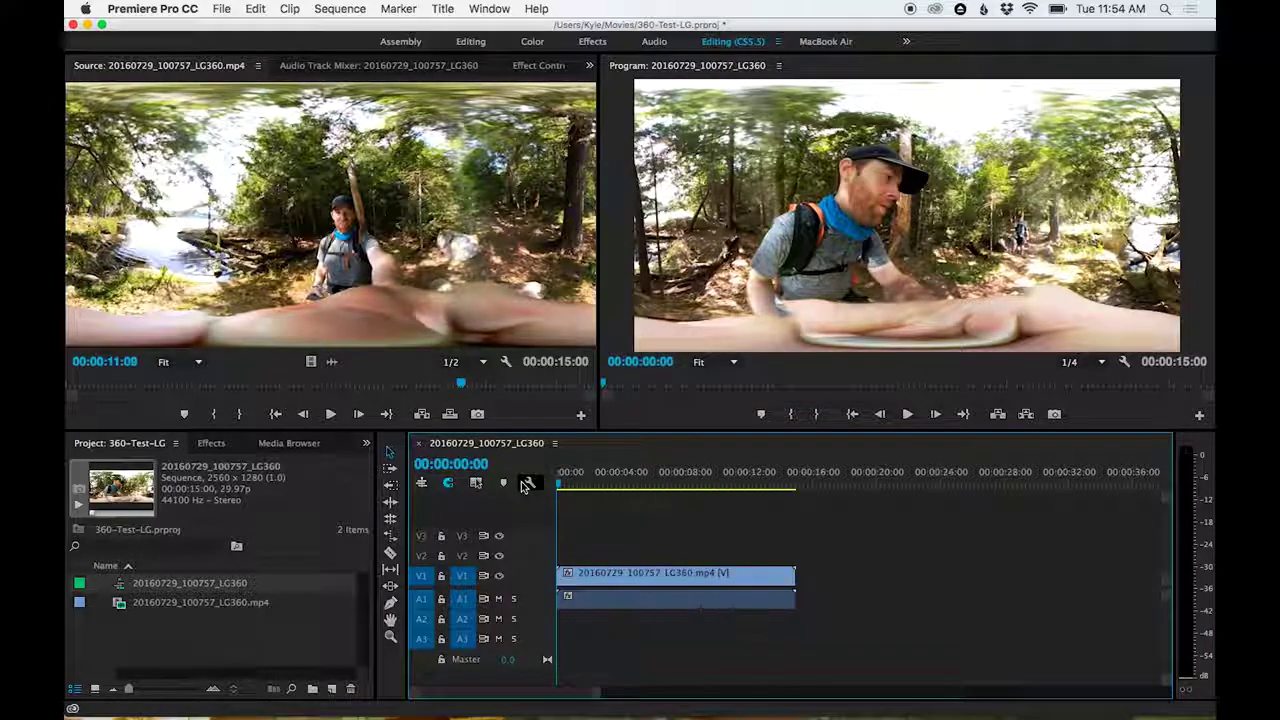
{"action": "key", "text": "space"}
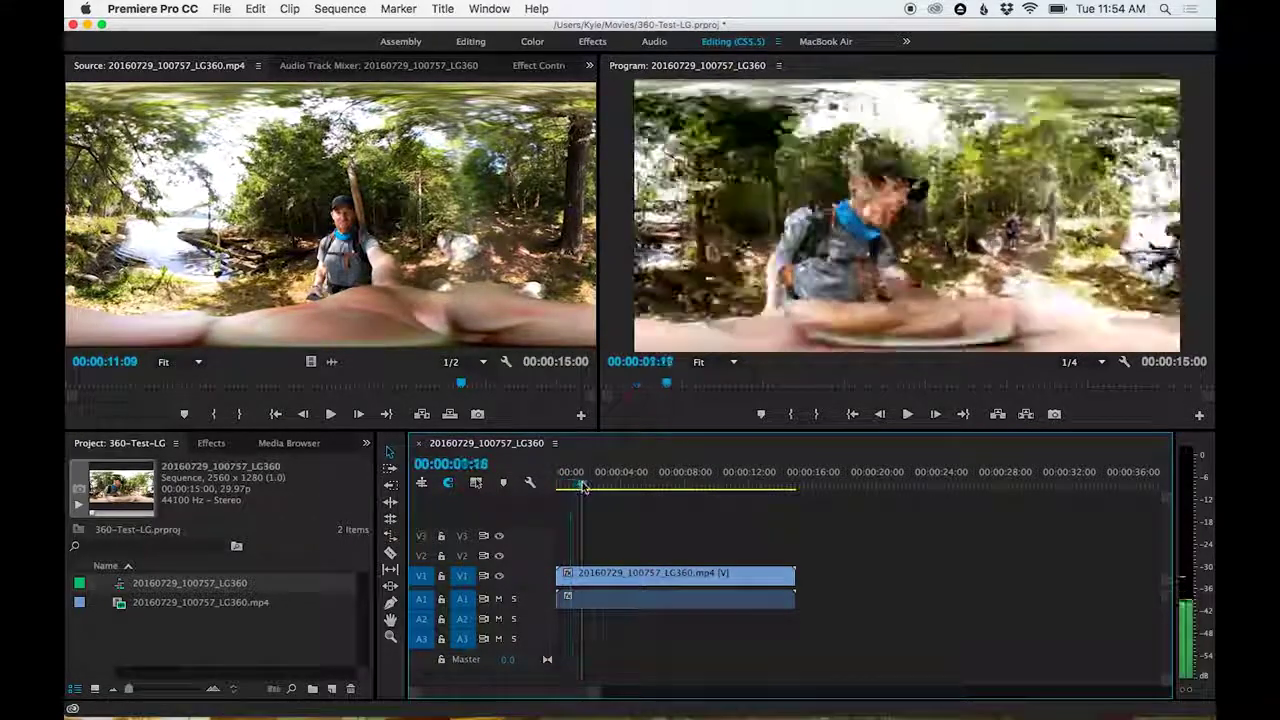
{"action": "left_click", "coordinate": [585, 488]}
{"action": "left_click_drag", "start_coordinate": [585, 488], "coordinate": [737, 531]}
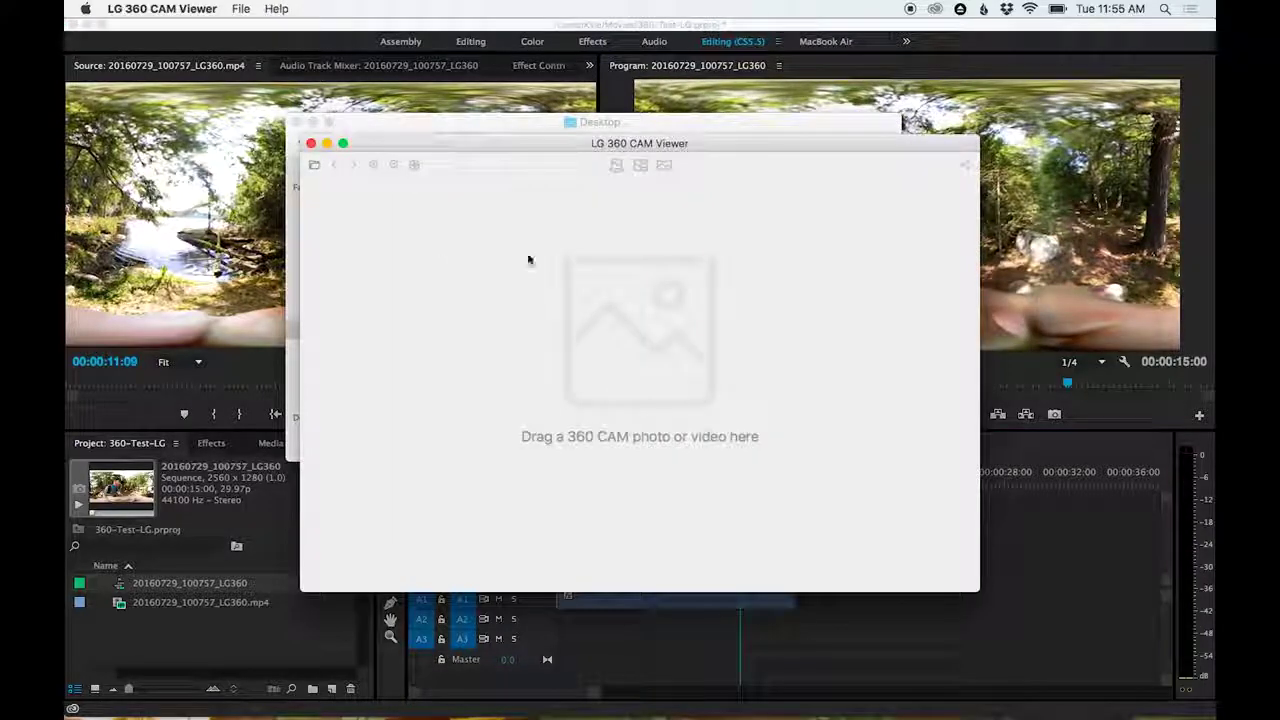
{"action": "left_click_drag", "start_coordinate": [565, 143], "coordinate": [565, 274]}
Step: Convert 20160729_110227.mp4 in LG 360 CAM Viewer
{"action": "left_click", "coordinate": [553, 227]}
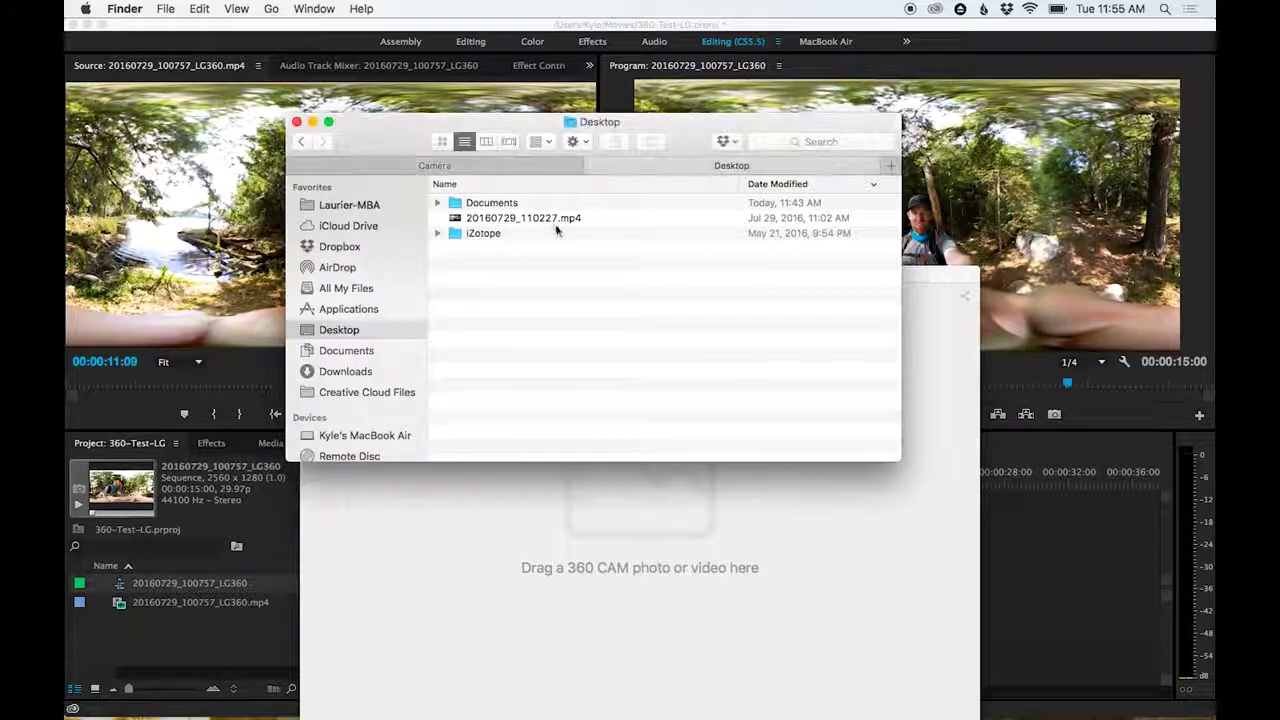
{"action": "left_click_drag", "start_coordinate": [553, 227], "coordinate": [551, 591]}
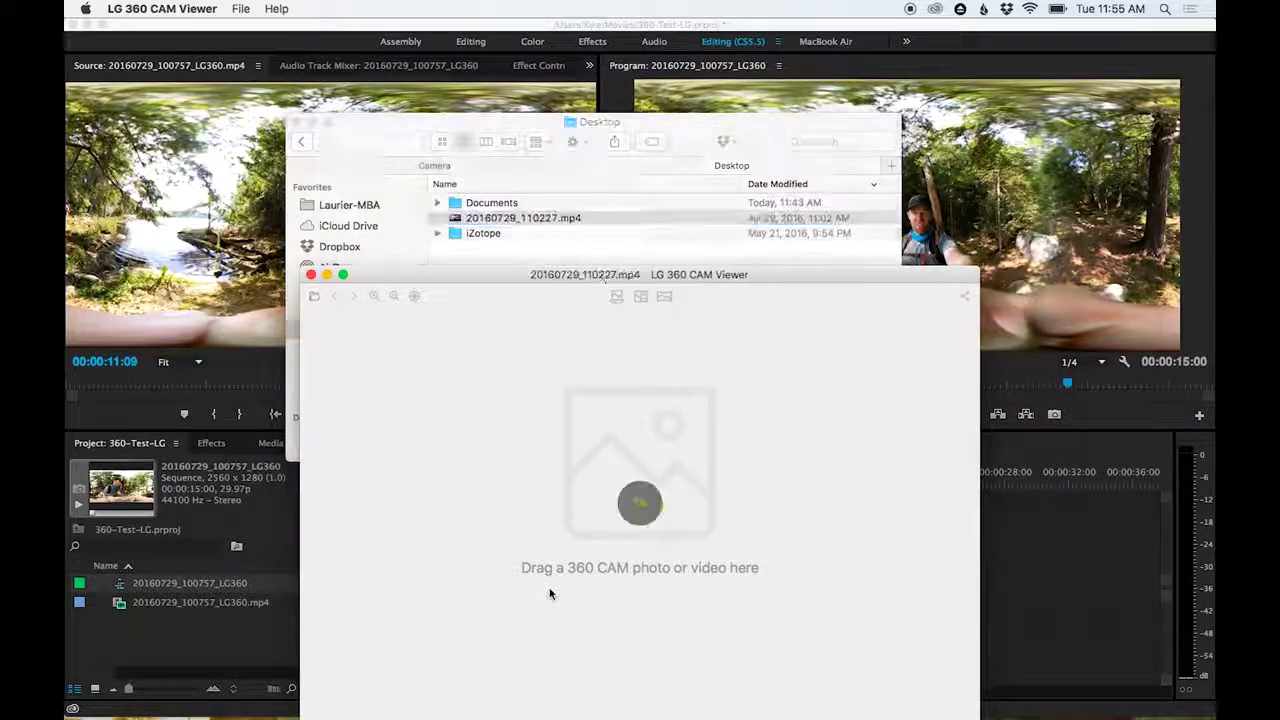
{"action": "left_click_drag", "start_coordinate": [593, 276], "coordinate": [614, 210]}
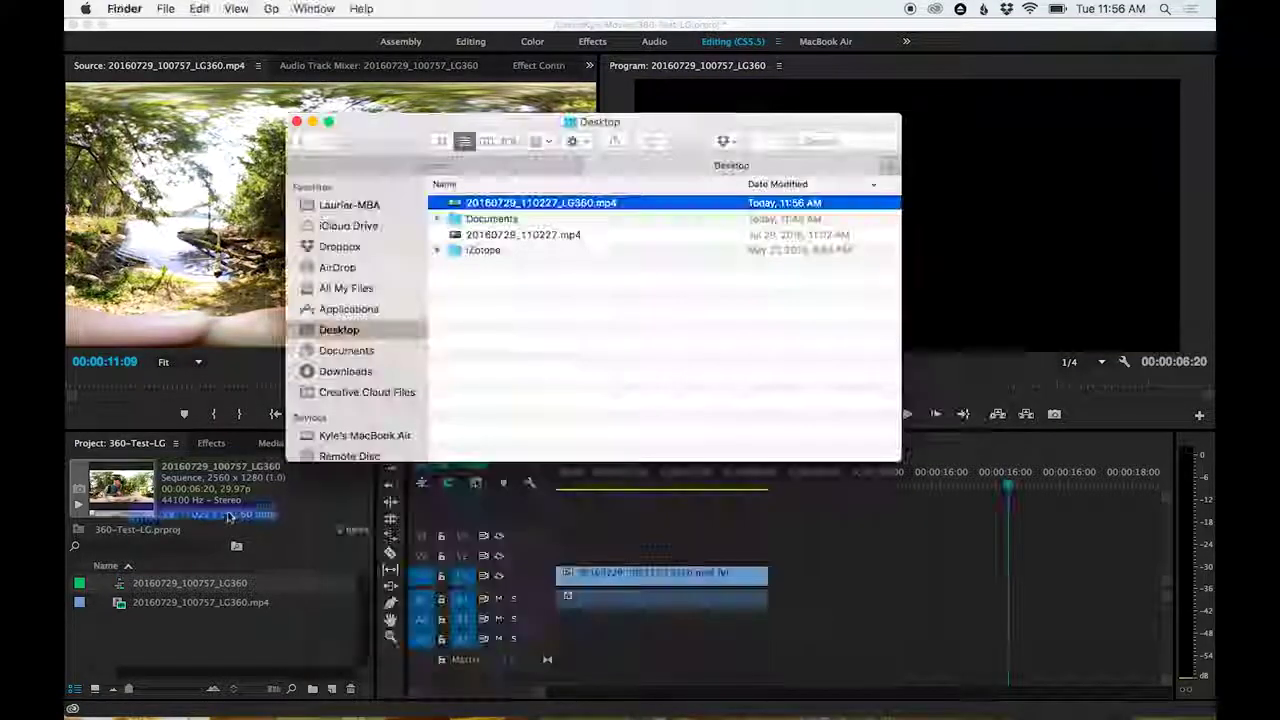
Step: Import 20160729_110227_LG360.mp4 and place it after the first clip on V1
{"action": "left_click_drag", "start_coordinate": [240, 515], "coordinate": [777, 598]}
{"action": "key", "text": "minus"}
{"action": "left_click_drag", "start_coordinate": [629, 487], "coordinate": [855, 487]}
{"action": "left_click_drag", "start_coordinate": [636, 487], "coordinate": [607, 487]}
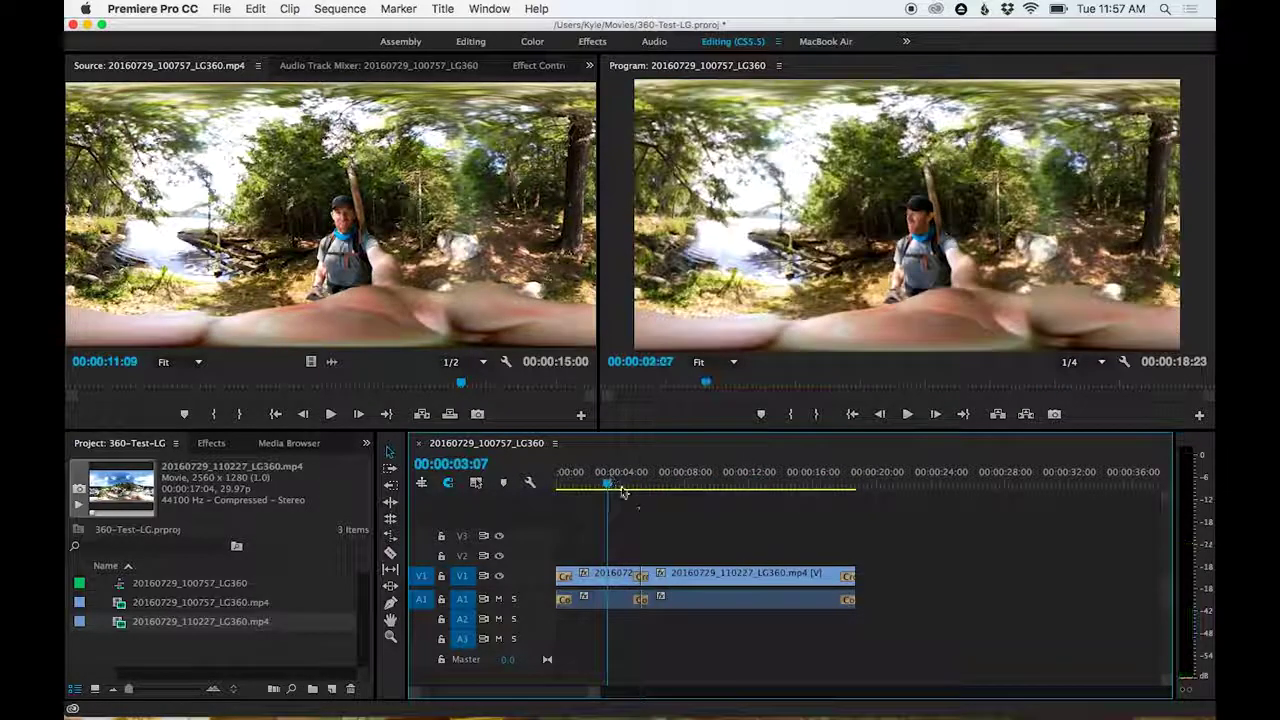
Step: Apply Distort > Offset to the first clip with Shift Center To X 1996.0
{"action": "left_click", "coordinate": [211, 443]}
{"action": "left_click", "coordinate": [155, 466]}
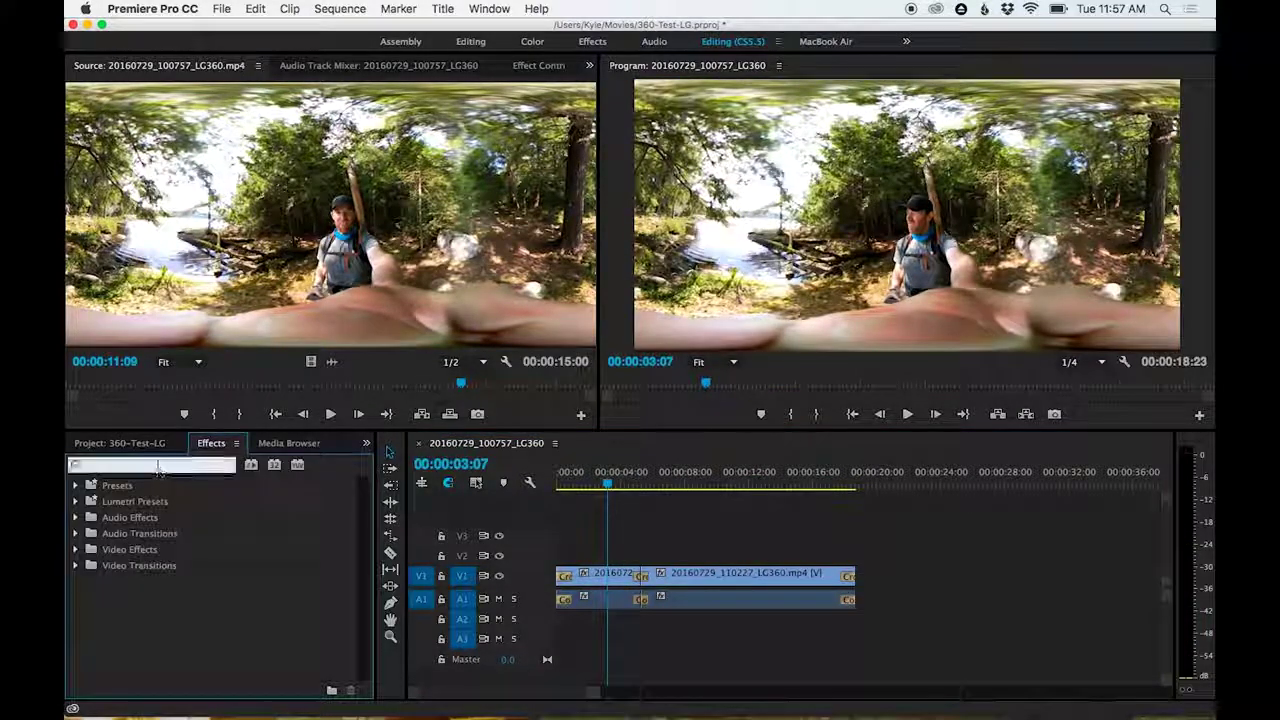
{"action": "type", "text": "offset"}
{"action": "left_click_drag", "start_coordinate": [132, 582], "coordinate": [605, 578]}
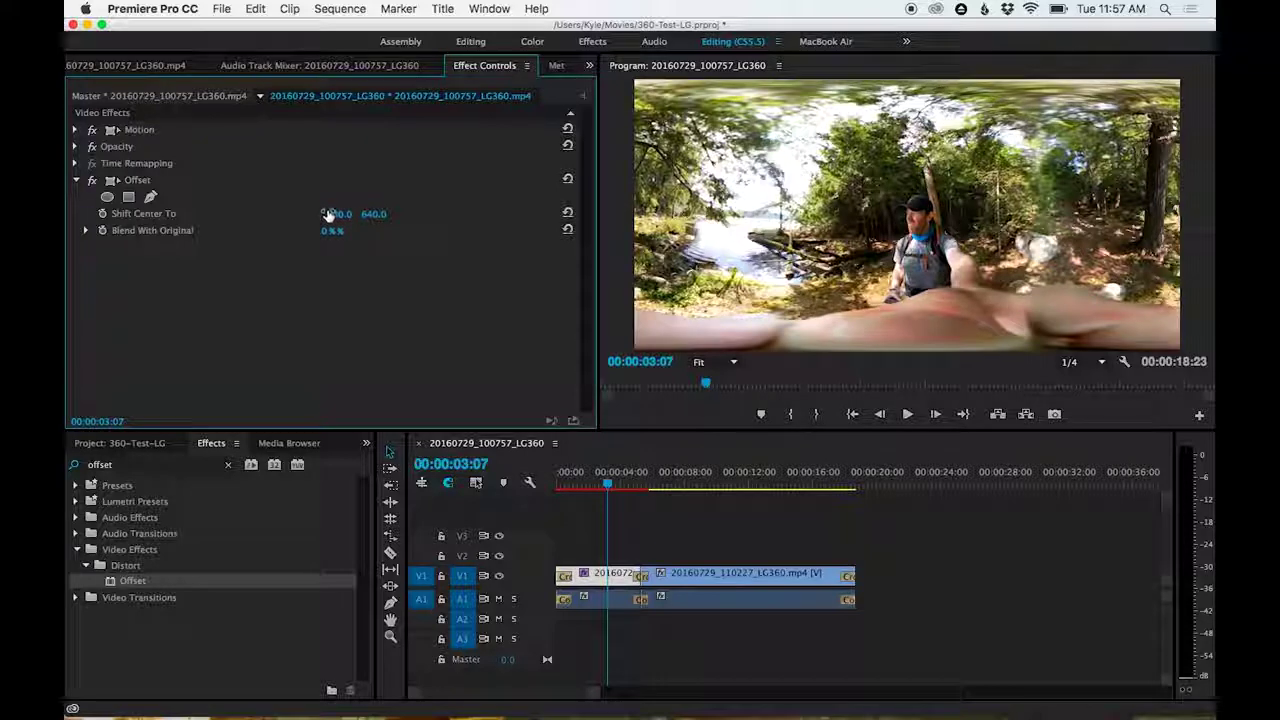
{"action": "mouse_move", "coordinate": [336, 214]}
{"action": "left_mouse_down"}
{"action": "mouse_move", "coordinate": [440, 214]}
{"action": "mouse_move", "coordinate": [334, 216]}
{"action": "left_mouse_up"}
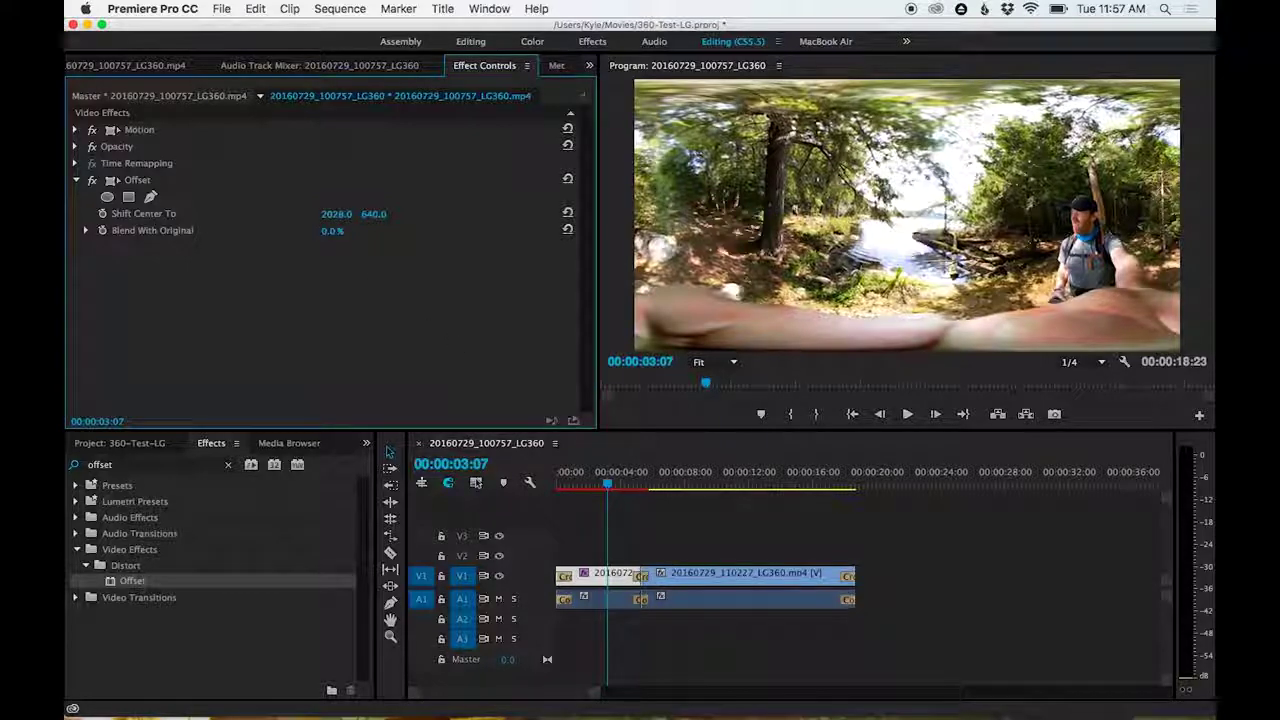
{"action": "left_click_drag", "start_coordinate": [336, 214], "coordinate": [300, 214]}
{"action": "left_click_drag", "start_coordinate": [593, 483], "coordinate": [687, 483]}
Step: Apply Offset to the 110227 clip with Shift Center To 2549.0, 640.0
{"action": "left_click_drag", "start_coordinate": [132, 578], "coordinate": [700, 575]}
{"action": "left_click_drag", "start_coordinate": [338, 220], "coordinate": [546, 220]}
{"action": "left_click_drag", "start_coordinate": [663, 483], "coordinate": [777, 483]}
Step: Export the sequence as H.264 to LG360-Test.mp4
{"action": "left_click", "coordinate": [221, 8]}
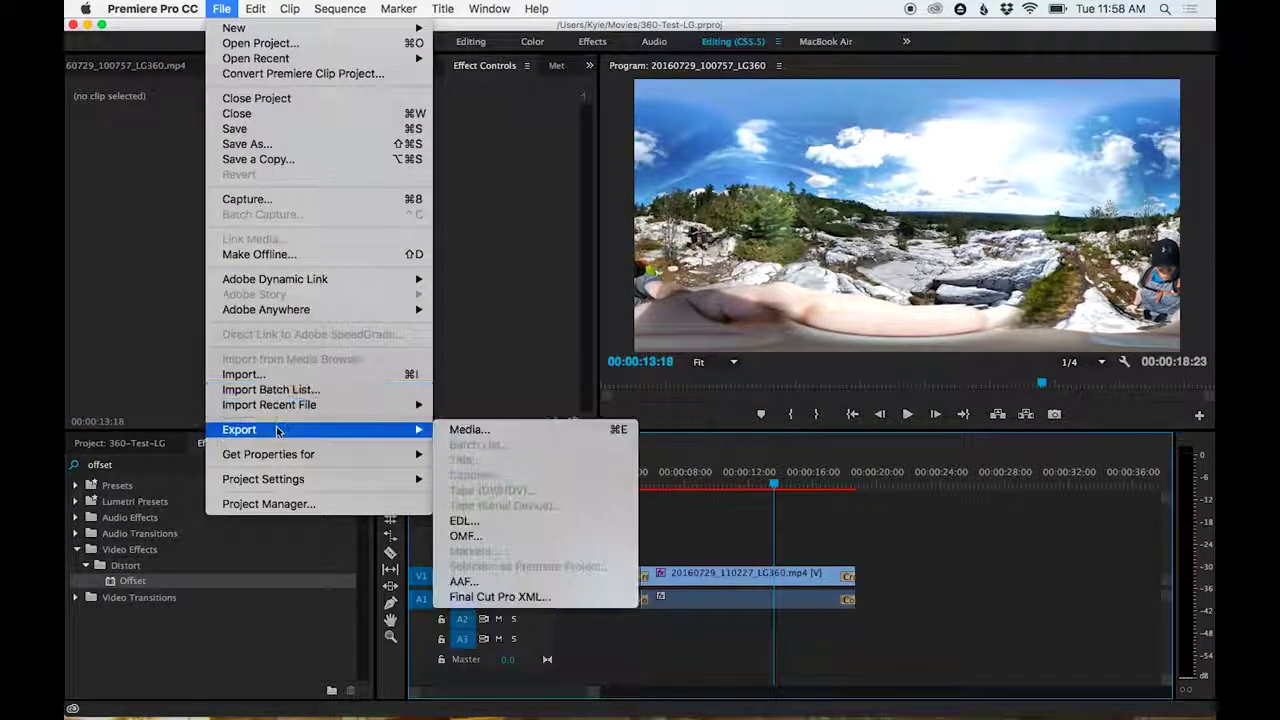
{"action": "left_click", "coordinate": [470, 429]}
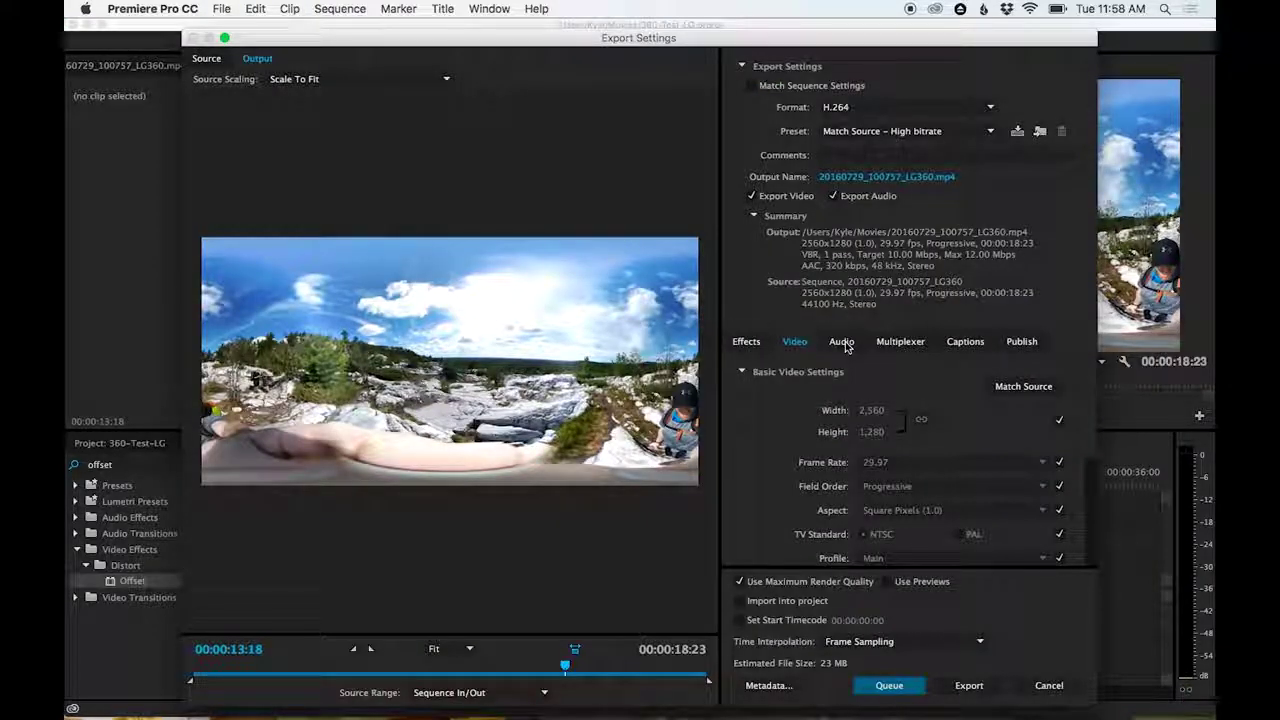
{"action": "scroll", "coordinate": [890, 412], "scroll_direction": "down", "scroll_amount": 5}
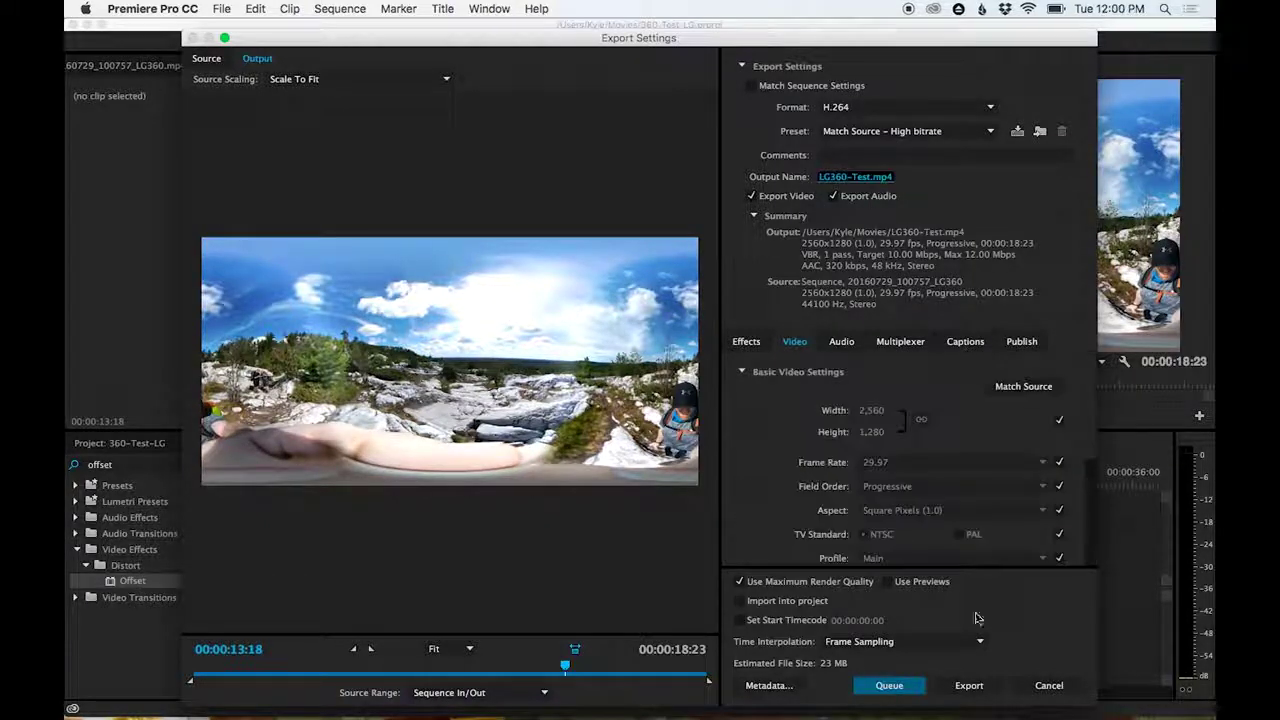
{"action": "left_click", "coordinate": [969, 686]}
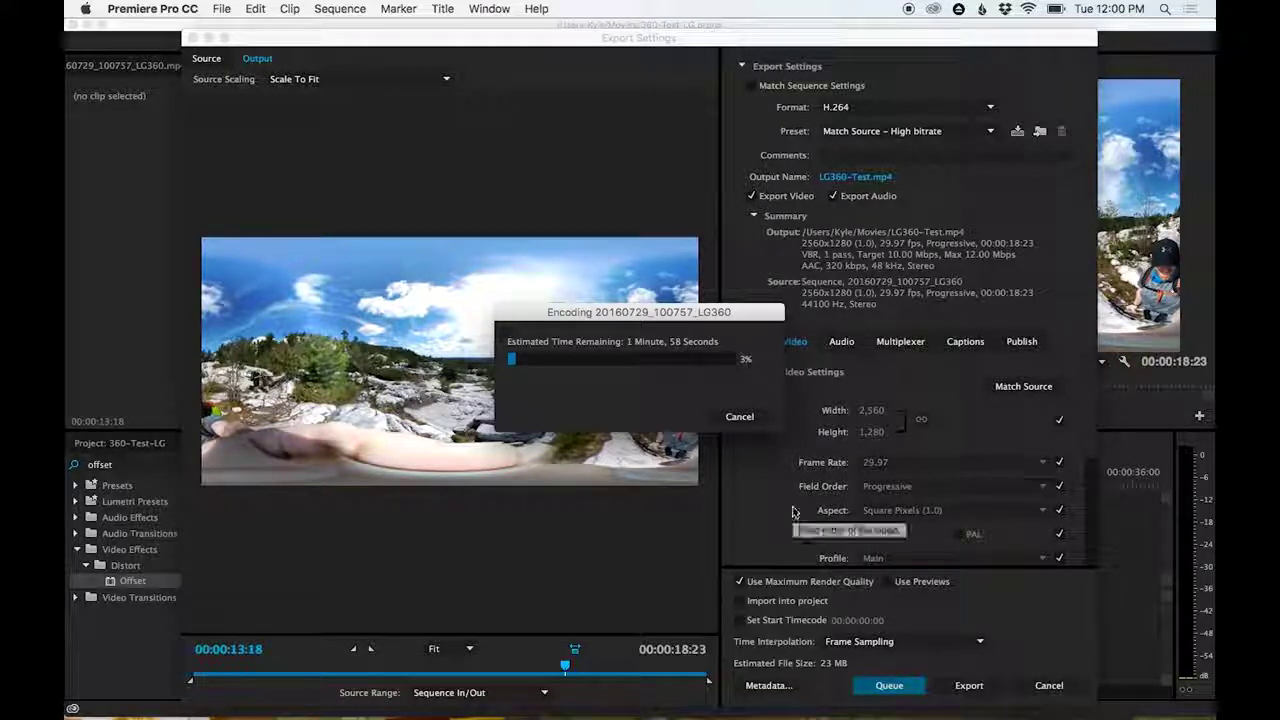
Step: Launch Spatial Media Metadata Injector from Spotlight while encoding runs
{"action": "key", "text": "super+space"}
{"action": "type", "text": "inje"}
{"action": "key", "text": "Return"}
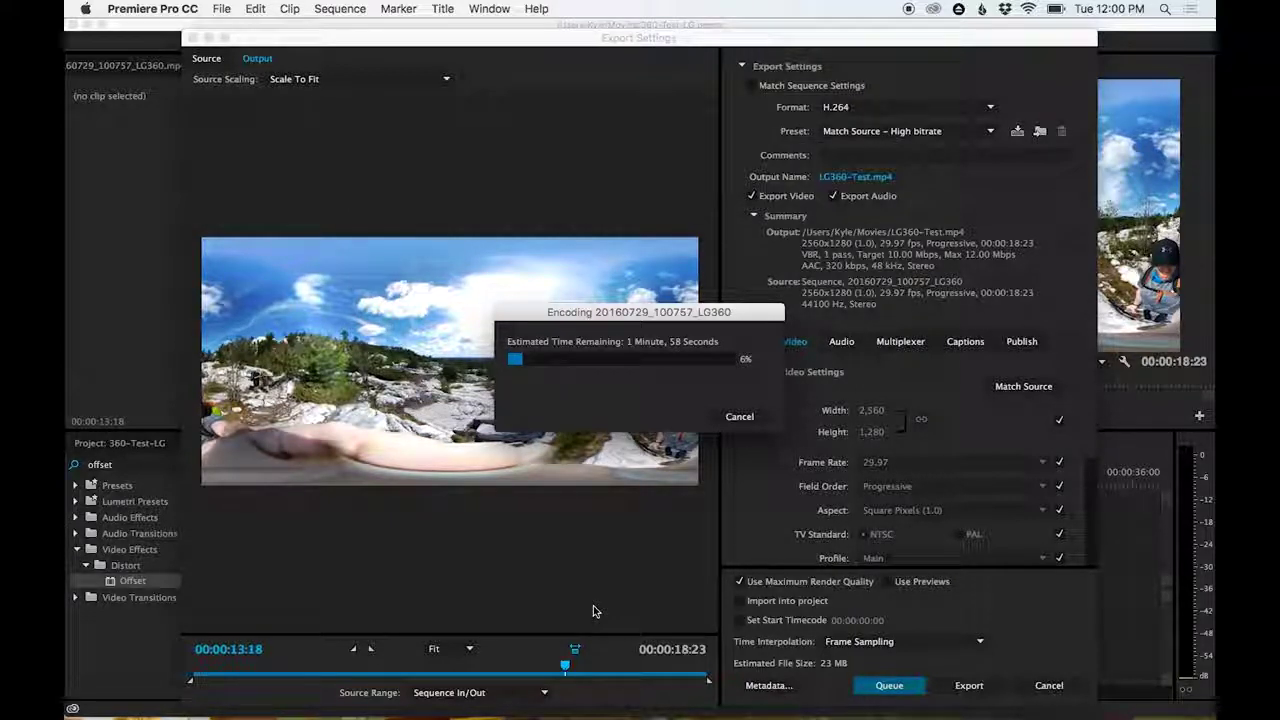
{"action": "left_click_drag", "start_coordinate": [150, 37], "coordinate": [198, 428]}
Step: Mark LG360-Test.mp4 as spherical and save it as LG360-Test_injected.mp4
{"action": "mouse_move", "coordinate": [515, 712]}
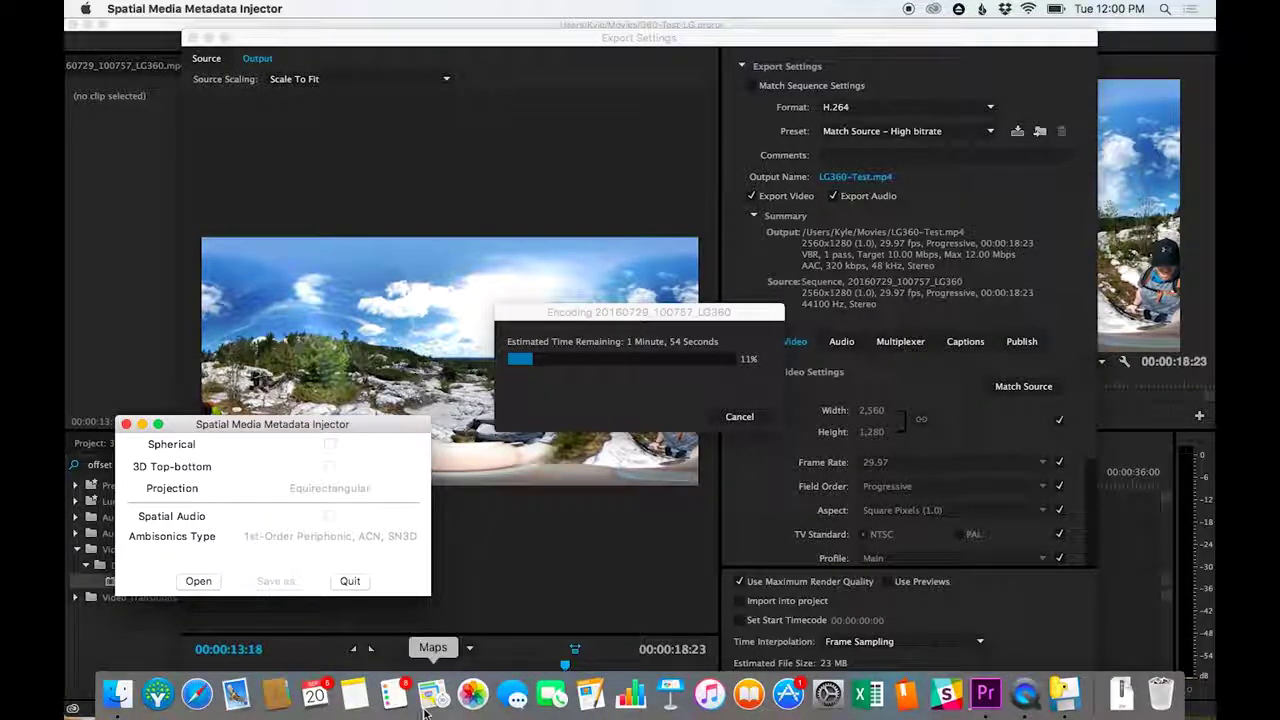
{"action": "left_click_drag", "start_coordinate": [312, 426], "coordinate": [297, 301]}
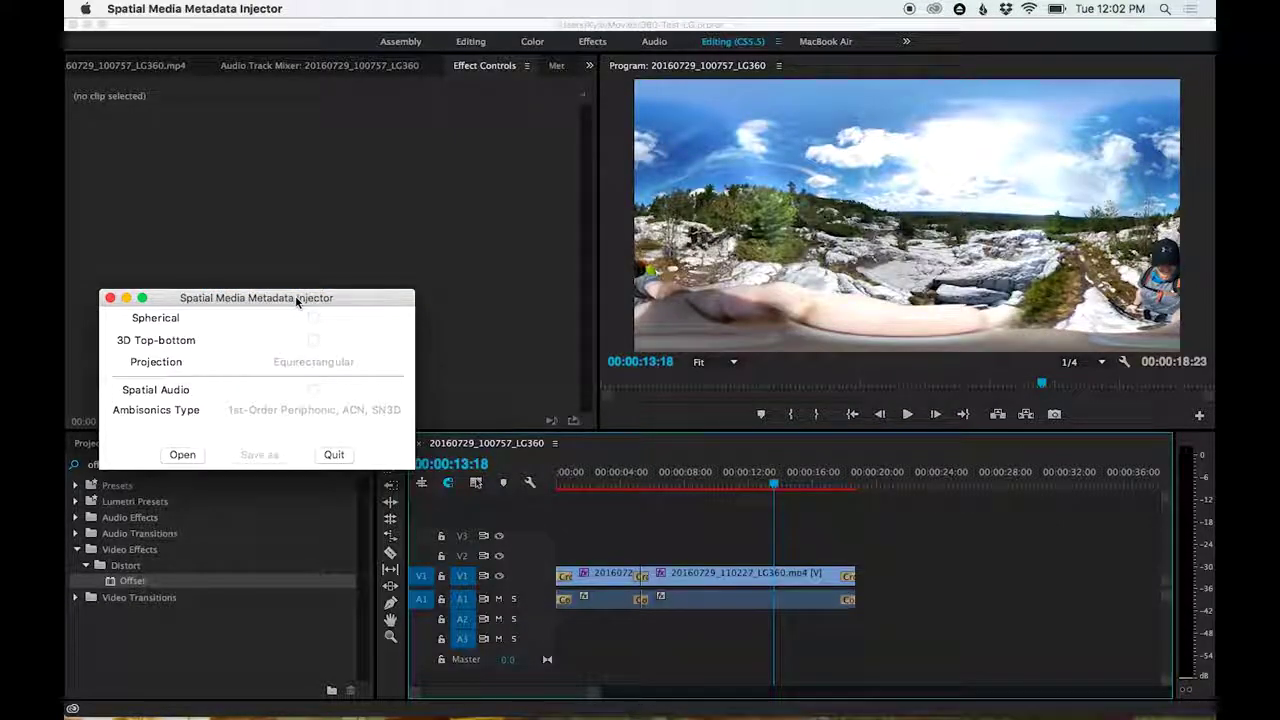
{"action": "left_click_drag", "start_coordinate": [297, 300], "coordinate": [314, 301]}
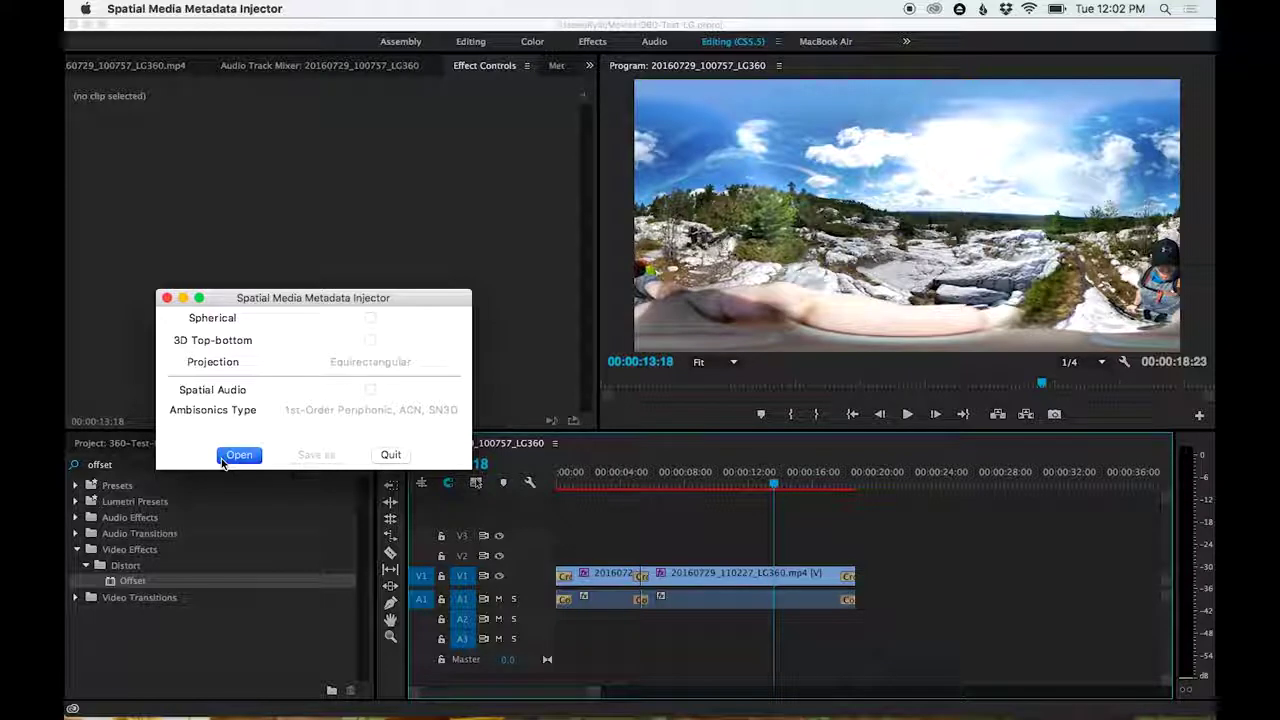
{"action": "key", "text": "Return"}
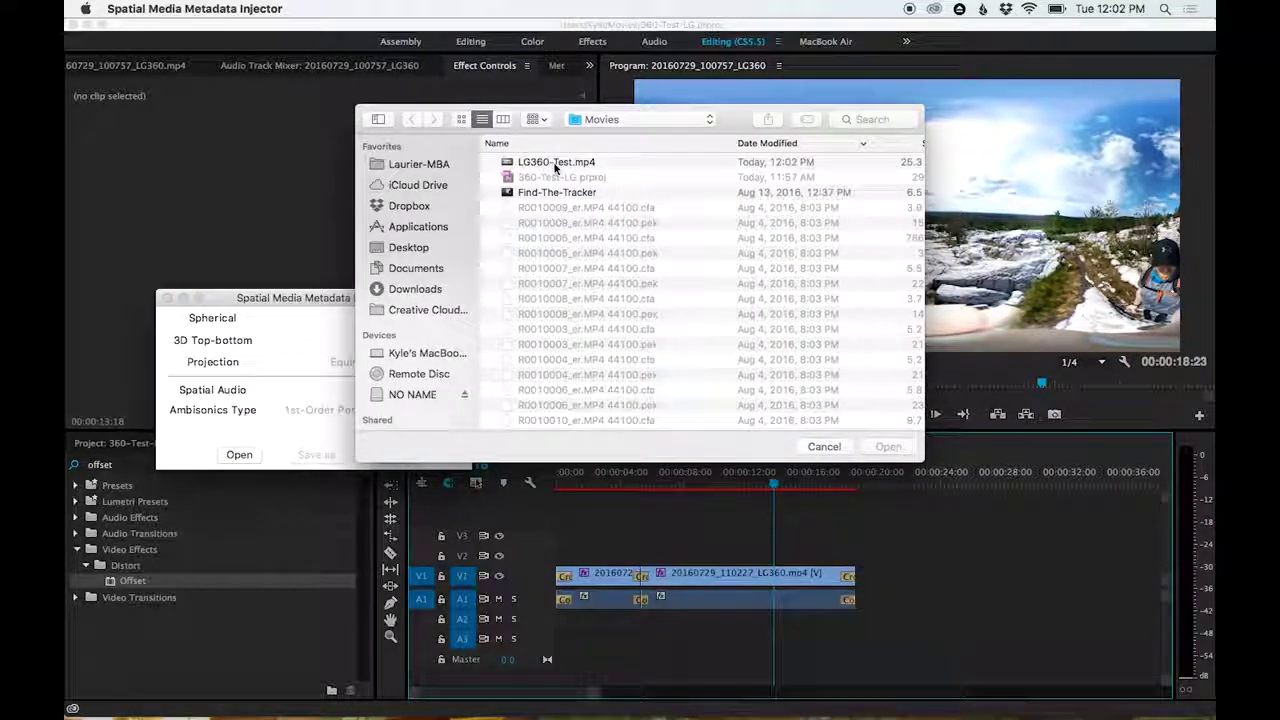
{"action": "double_click", "coordinate": [555, 164]}
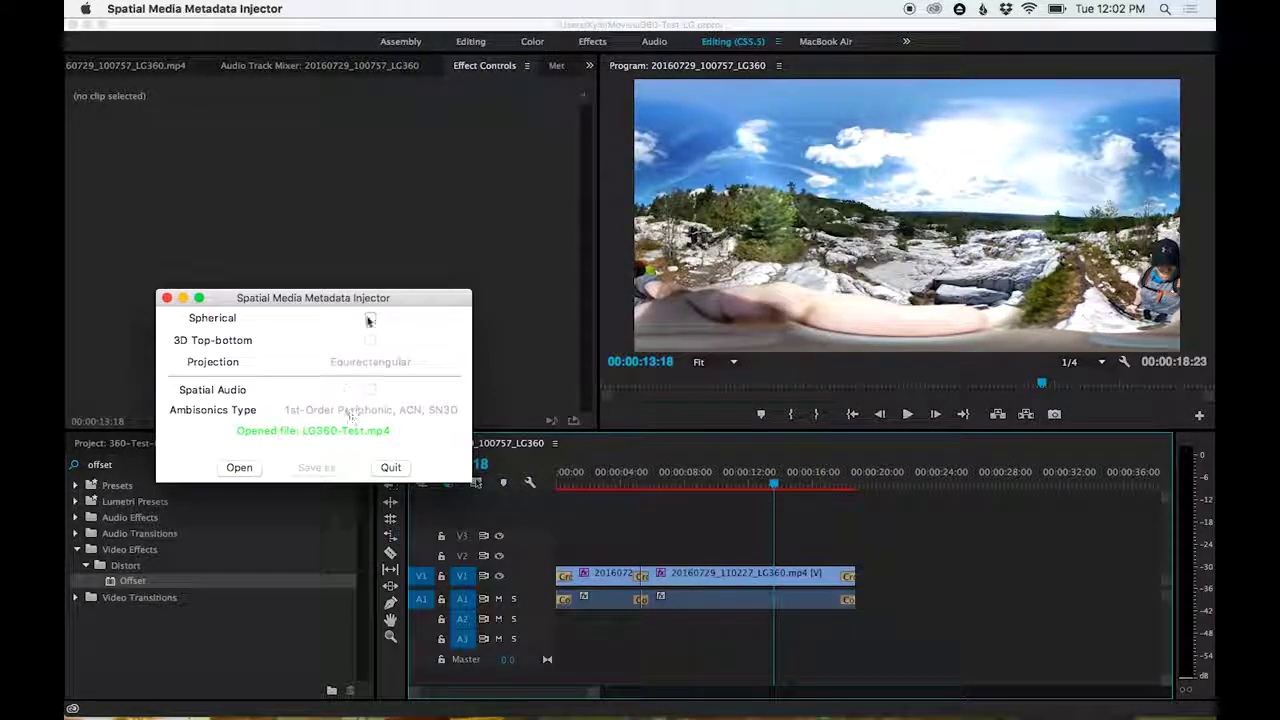
{"action": "left_click", "coordinate": [370, 318]}
{"action": "left_click", "coordinate": [316, 467]}
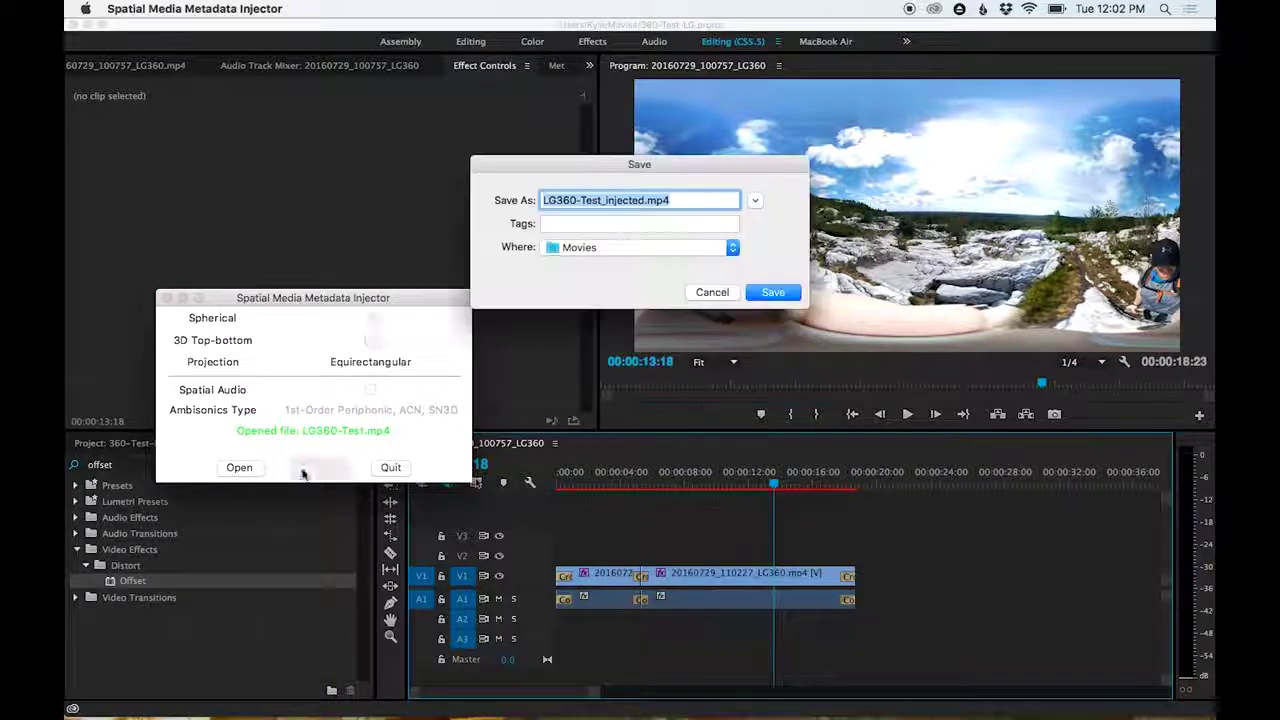
{"action": "left_click", "coordinate": [774, 292]}
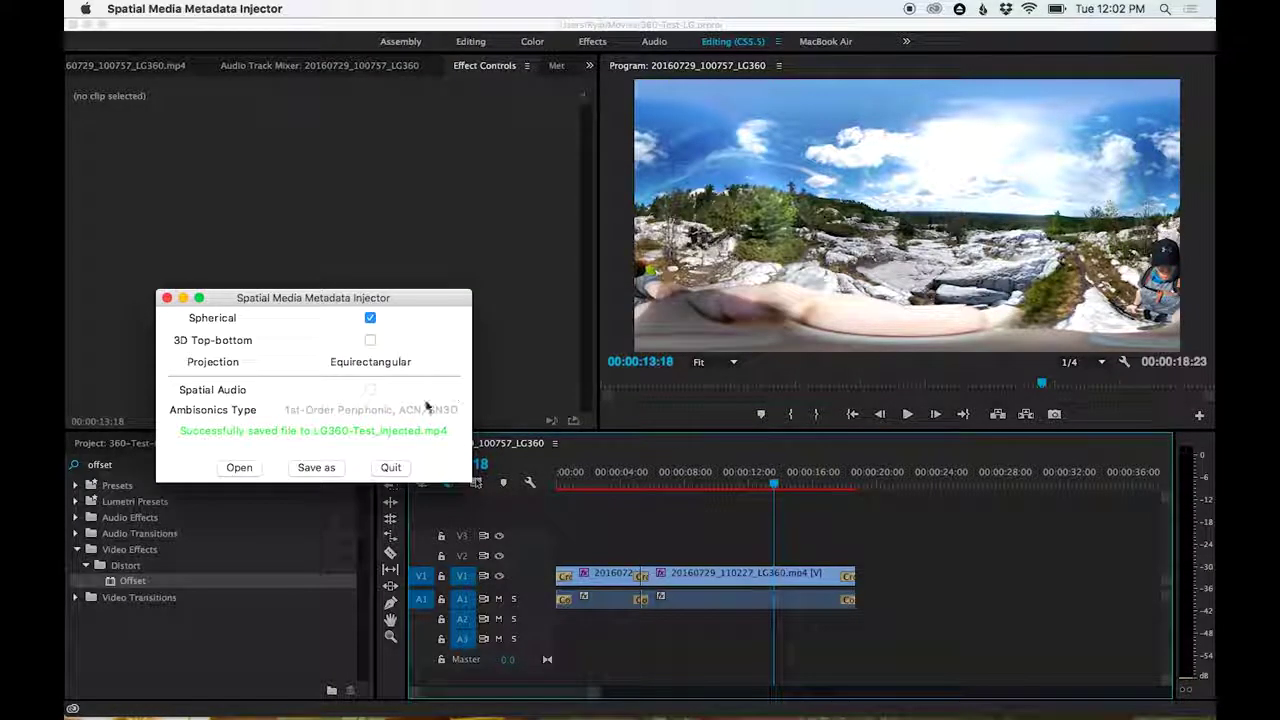
Step: Launch Chrome and bring up YouTube's upload page
{"action": "left_click_drag", "start_coordinate": [433, 298], "coordinate": [467, 289]}
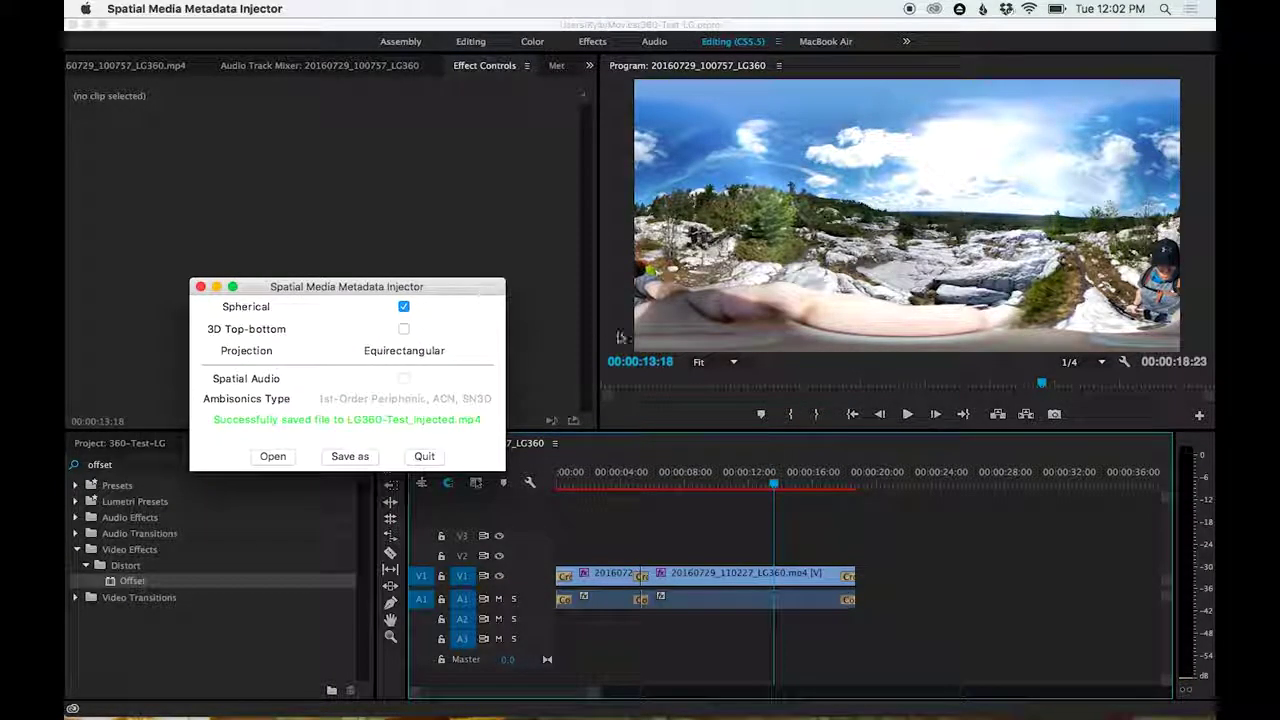
{"action": "key", "text": "super+Tab"}
{"action": "key", "text": "super+space"}
{"action": "type", "text": "chrome"}
{"action": "key", "text": "Return"}
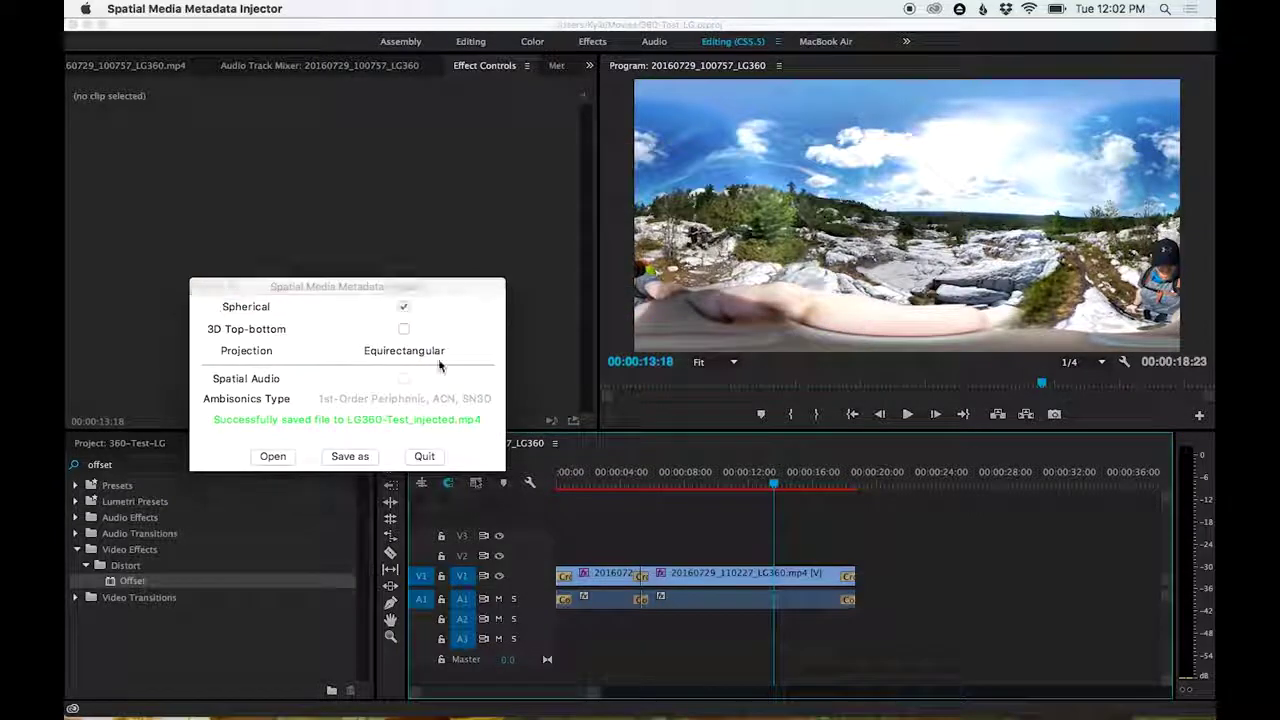
{"action": "key", "text": "super+Tab"}
Step: Upload LG360-Test_injected.mp4 from the Movies folder to YouTube
{"action": "left_click", "coordinate": [565, 224]}
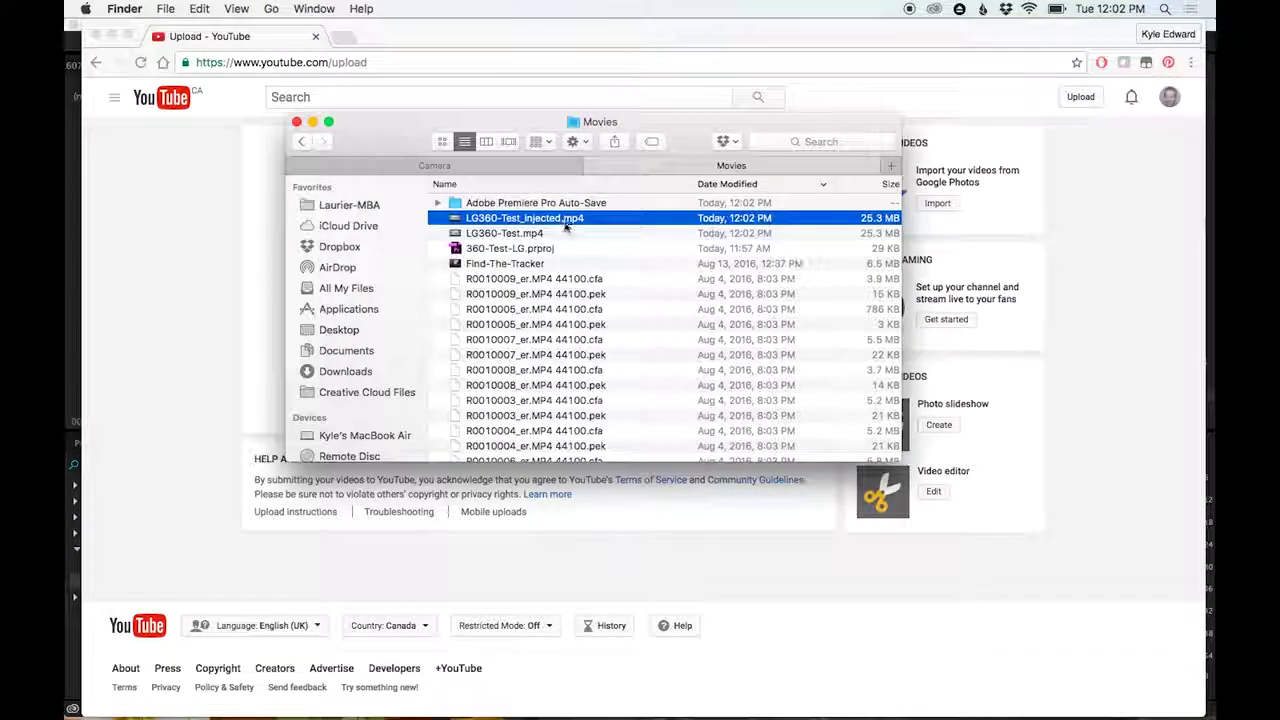
{"action": "left_click_drag", "start_coordinate": [565, 224], "coordinate": [260, 260]}
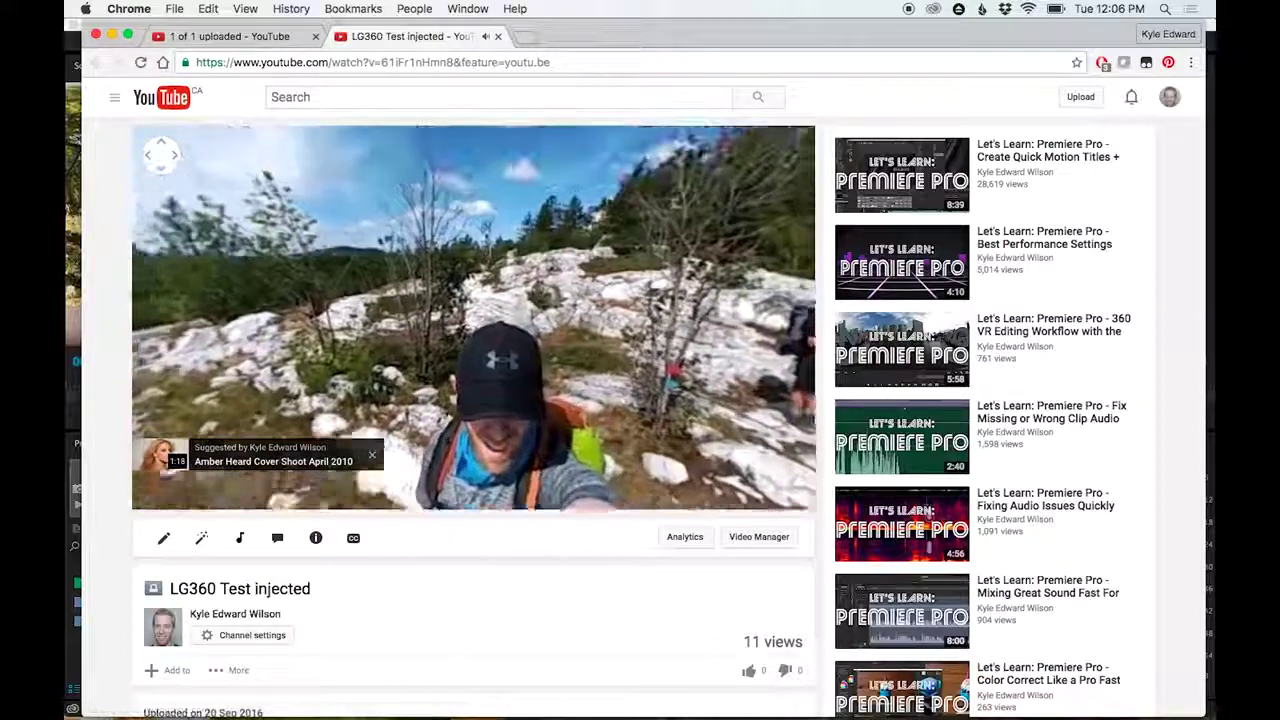
Step: Pause the 360 video at 0:14 and switch away from the browser
{"action": "key", "text": "space"}
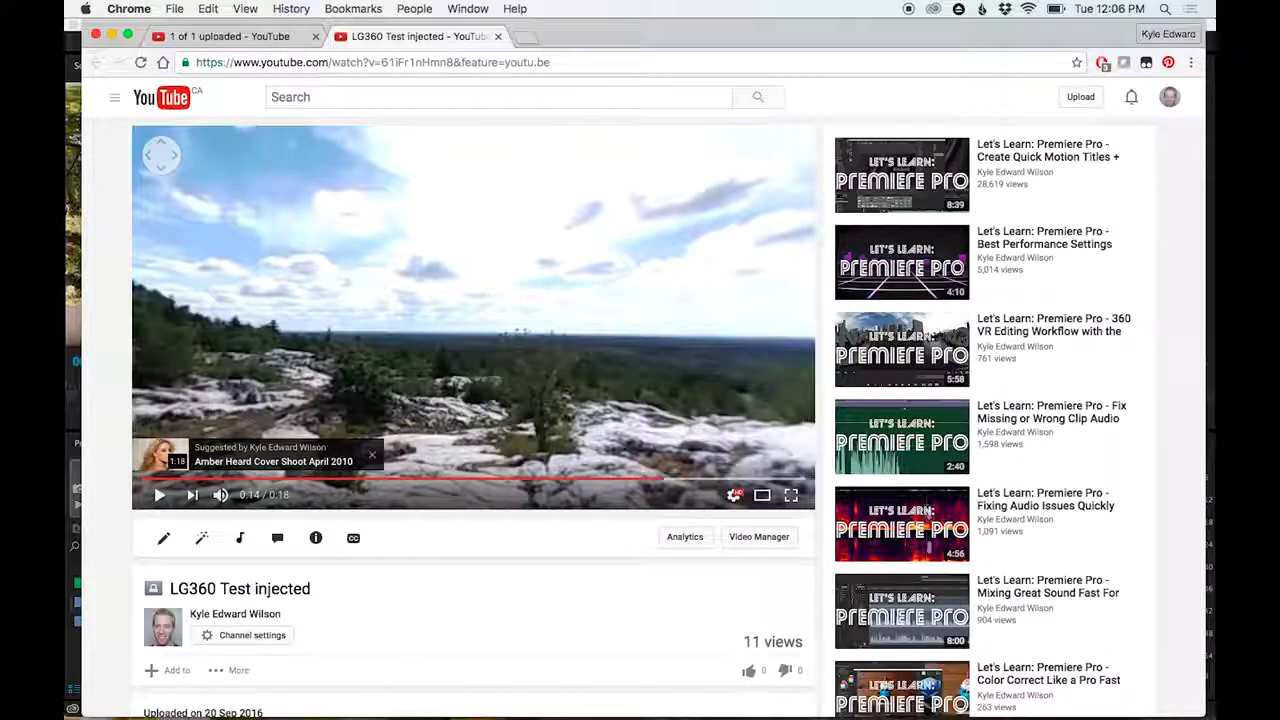
{"action": "key", "text": "super+Tab"}
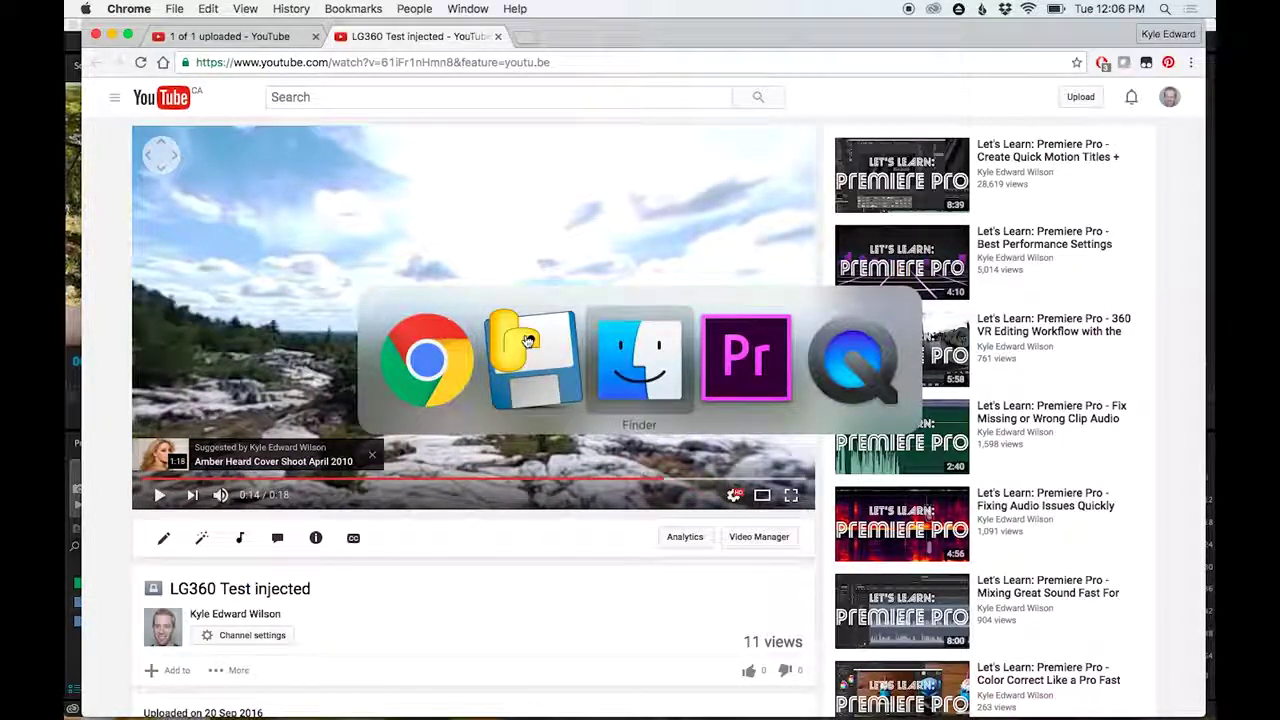
Step: Return to Premiere Pro, then launch QuickTime Player through Spotlight with 'quick'
{"action": "key", "text": "super+Tab"}
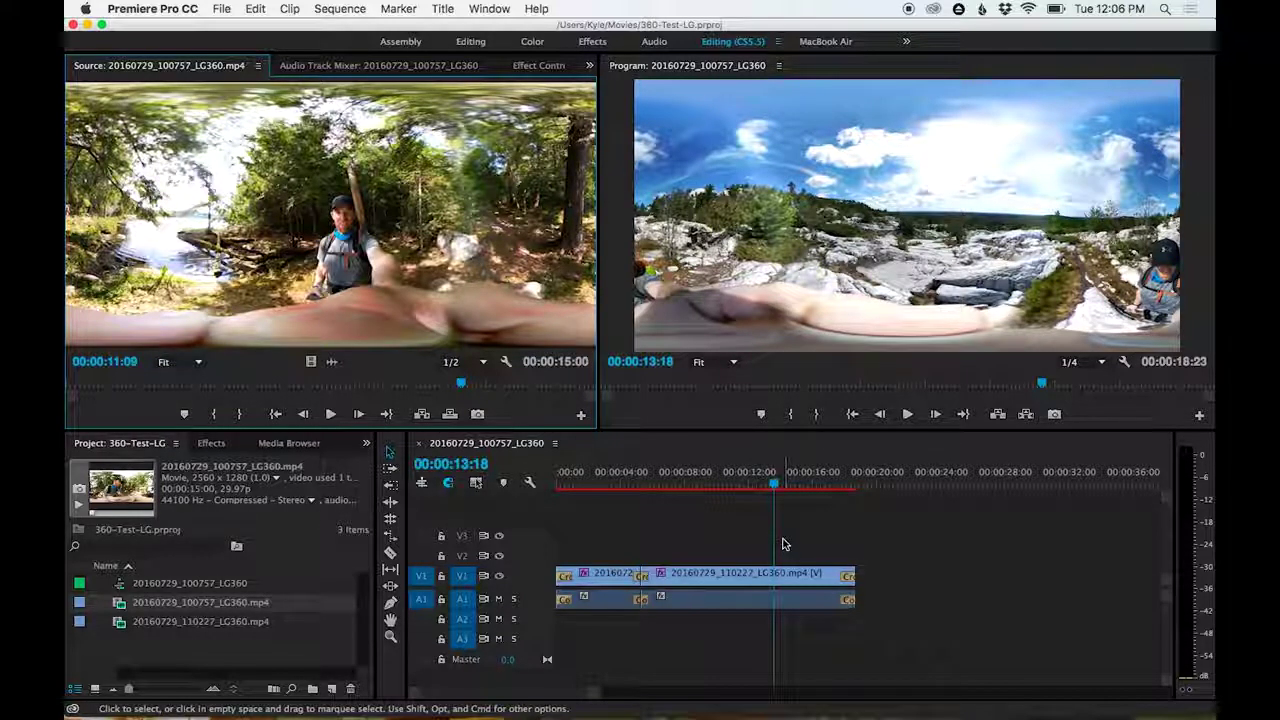
{"action": "key", "text": "super+space"}
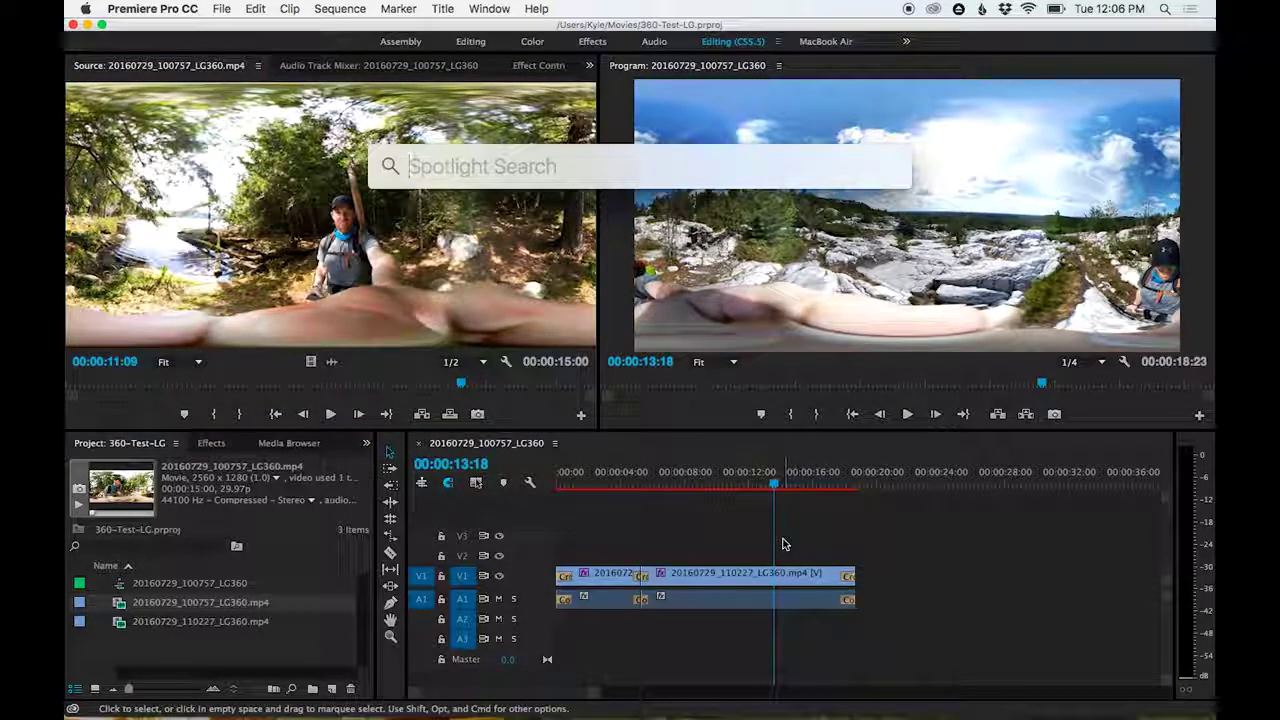
{"action": "type", "text": "quick"}
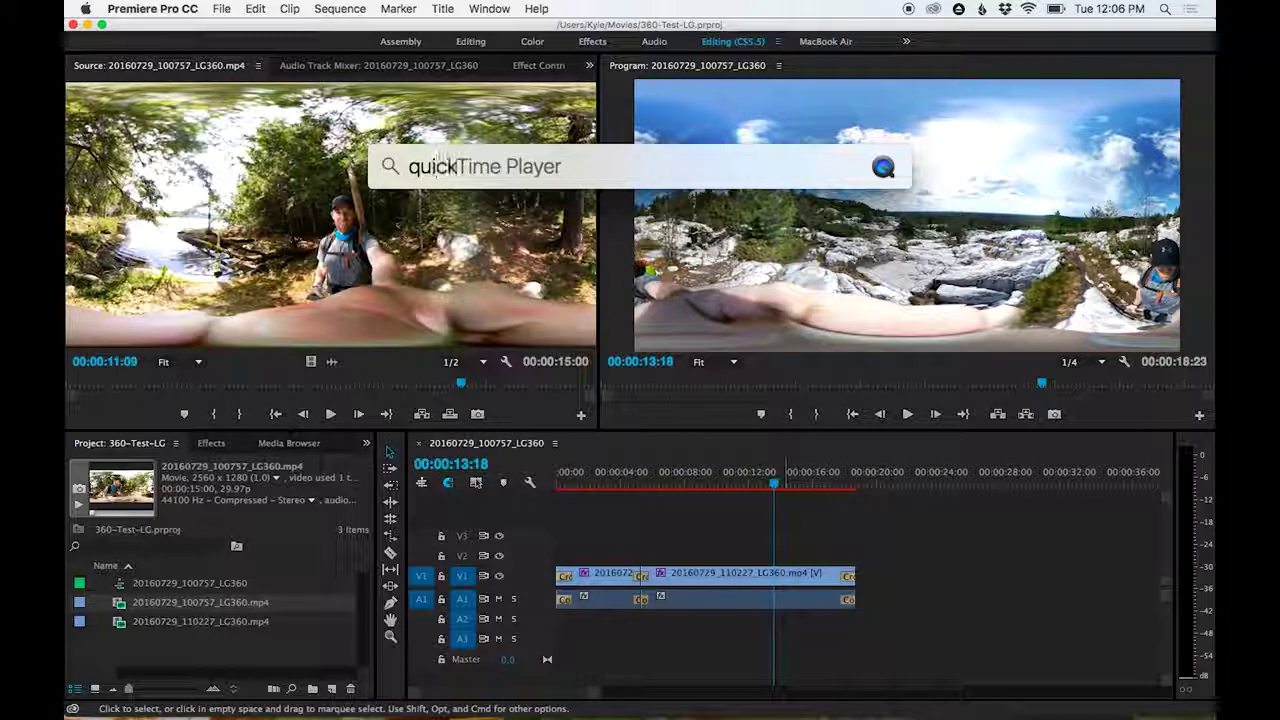
{"action": "key", "text": "Return"}
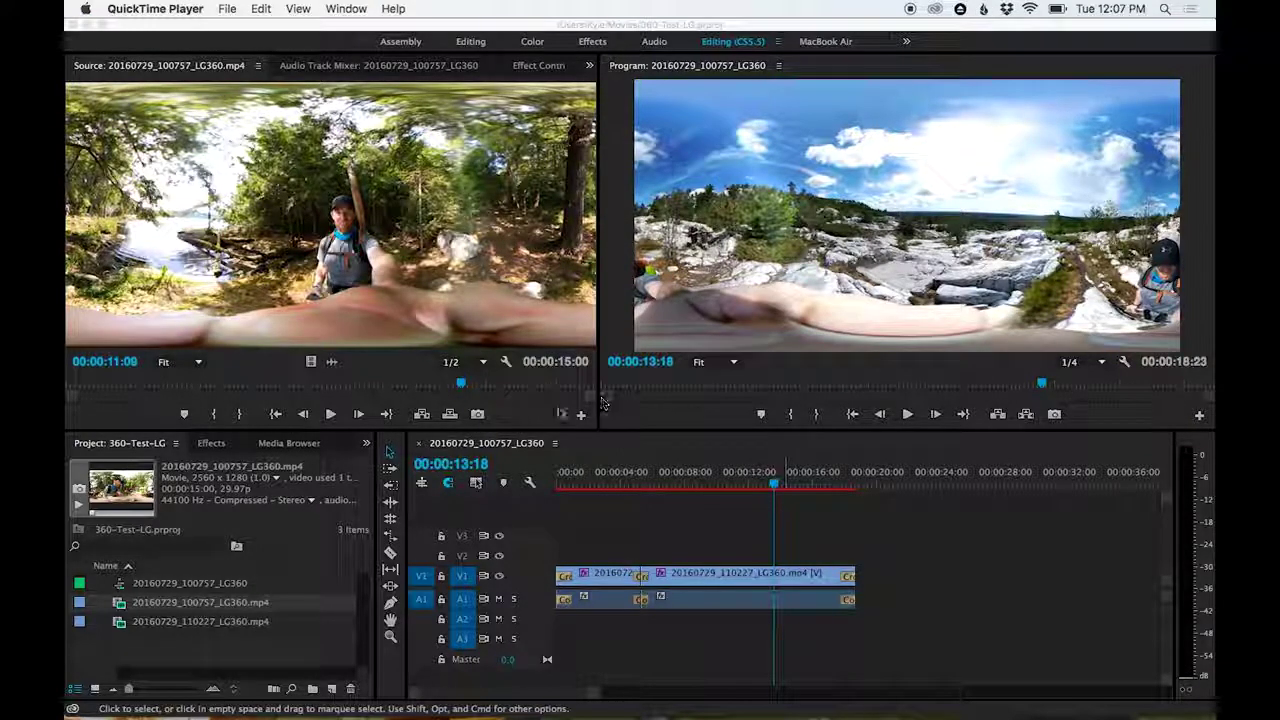